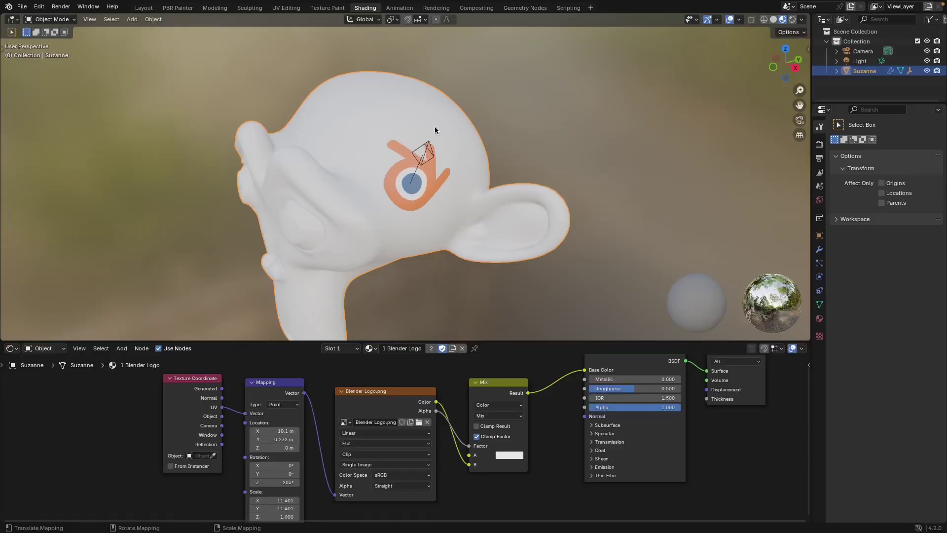
# - Rotate, shrink and move the logo decal from Suzanne's forehead onto her eye
pyautogui.moveTo(434, 126); pyautogui.dragTo(501, 177, button='middle')
pyautogui.moveTo(501, 177); pyautogui.dragTo(416, 126, button='middle')
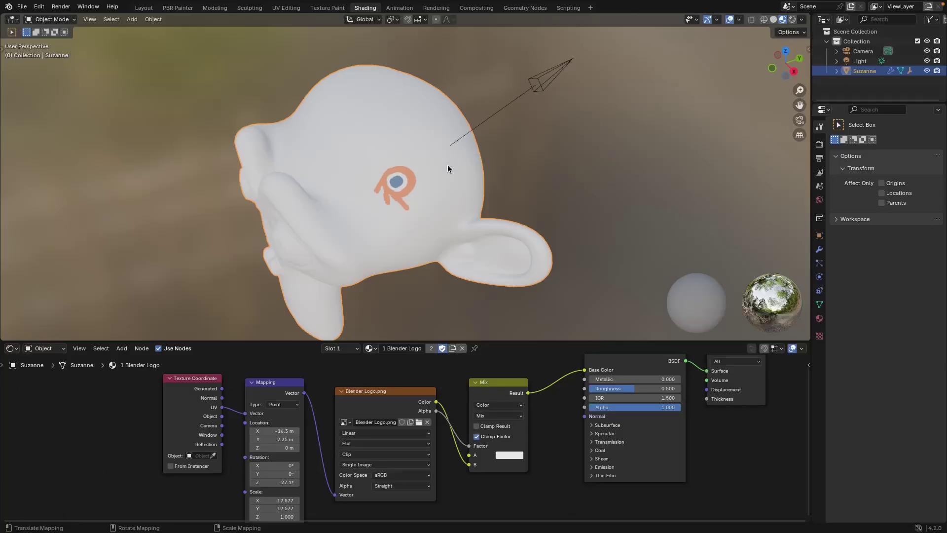
pyautogui.moveTo(448, 165); pyautogui.dragTo(455, 156)
pyautogui.moveTo(454, 157); pyautogui.dragTo(422, 169, button='right')
pyautogui.moveTo(422, 169); pyautogui.dragTo(371, 188)
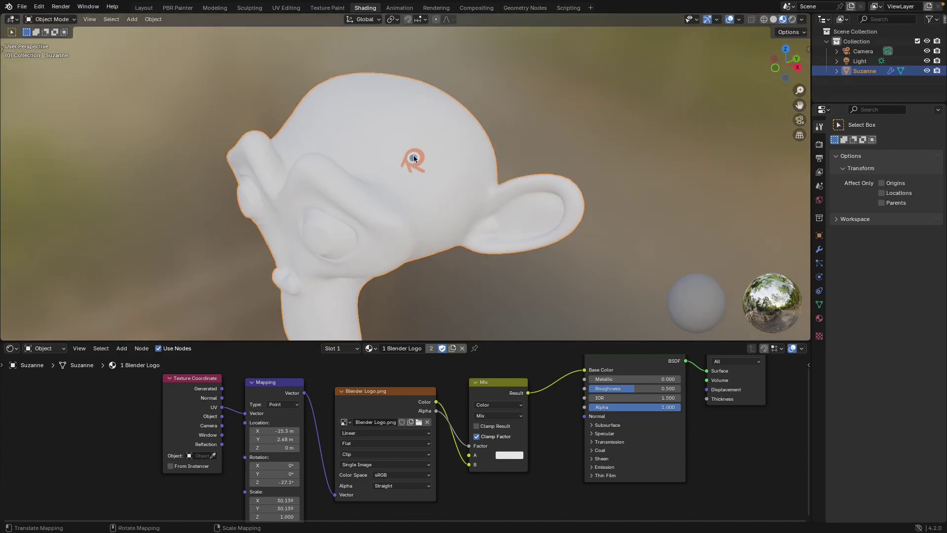
pyautogui.moveTo(413, 159); pyautogui.dragTo(325, 236)
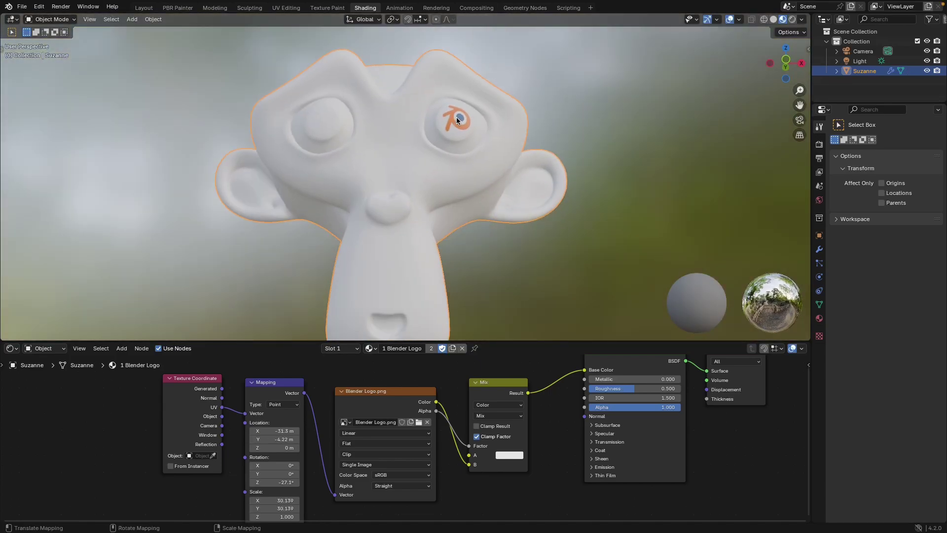
# - Slide the Bricks texture across Suzanne and enlarge it with the mapping gizmo
pyautogui.moveTo(454, 120); pyautogui.dragTo(462, 209, button='middle')
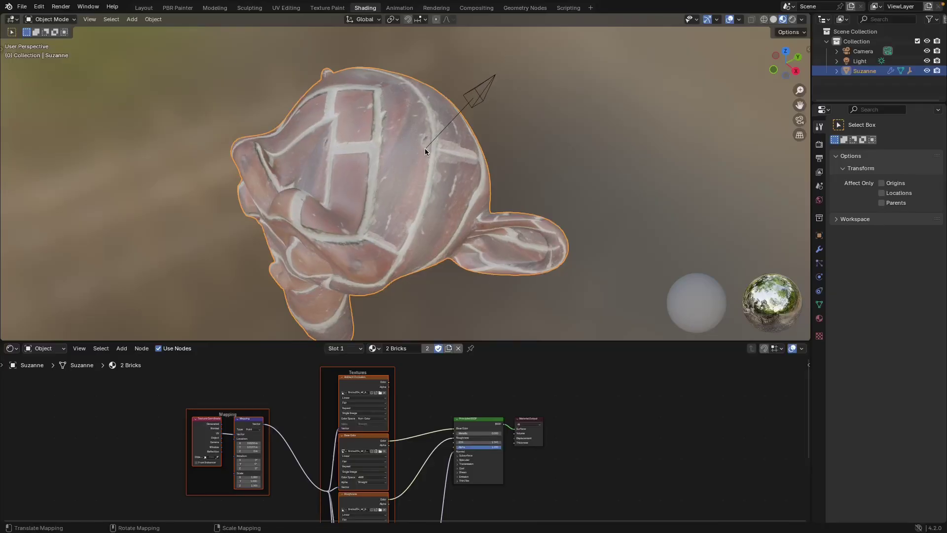
pyautogui.moveTo(425, 148); pyautogui.dragTo(398, 197)
pyautogui.moveTo(398, 204); pyautogui.dragTo(461, 165, button='middle')
pyautogui.moveTo(444, 170); pyautogui.dragTo(385, 199)
pyautogui.moveTo(509, 172); pyautogui.dragTo(446, 140, button='middle')
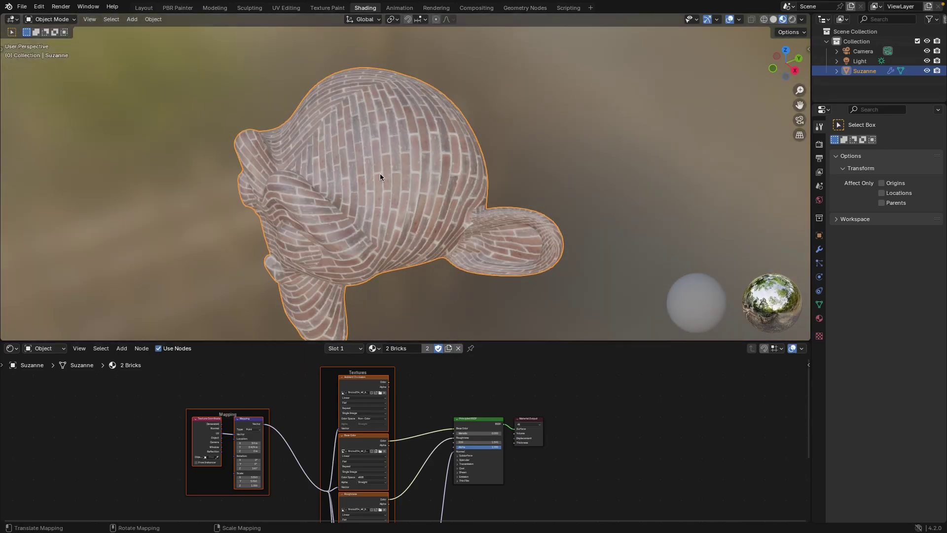
pyautogui.moveTo(409, 168); pyautogui.dragTo(410, 129)
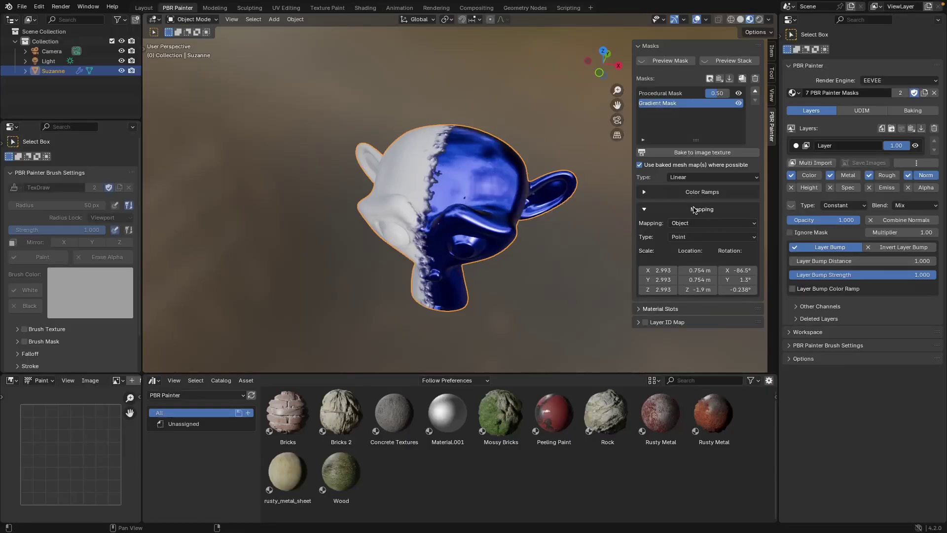
# - Shift, shrink and rotate the gradient mask so its boundary runs vertically, then preview the mask
pyautogui.moveTo(610, 202); pyautogui.dragTo(494, 204, button='middle')
pyautogui.moveTo(480, 162); pyautogui.dragTo(504, 176)
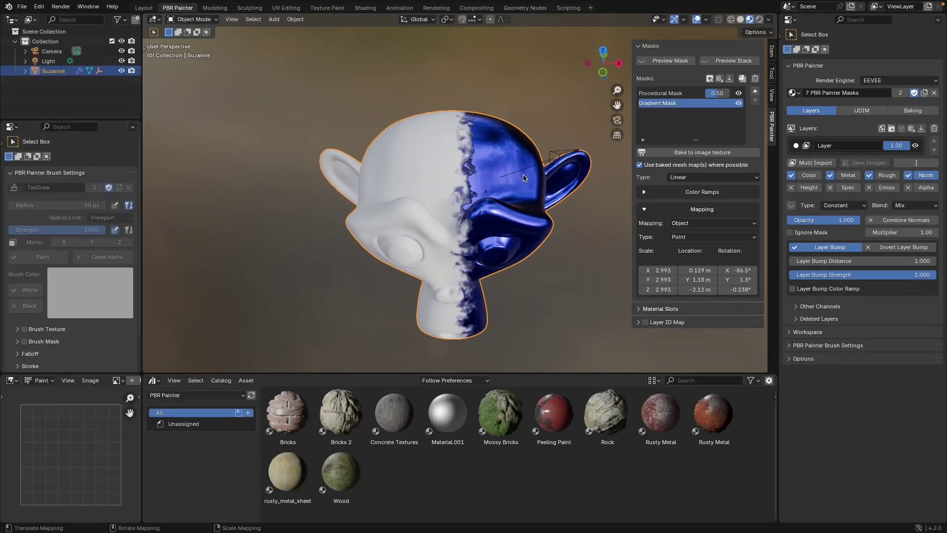
pyautogui.moveTo(402, 182); pyautogui.dragTo(423, 178, button='right')
pyautogui.moveTo(424, 179); pyautogui.dragTo(458, 213, button='middle')
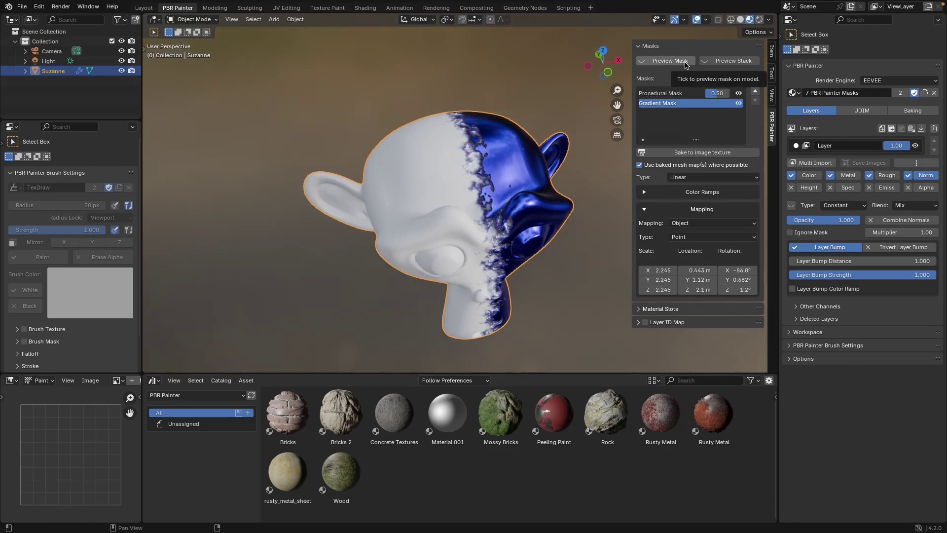
pyautogui.click(684, 62)
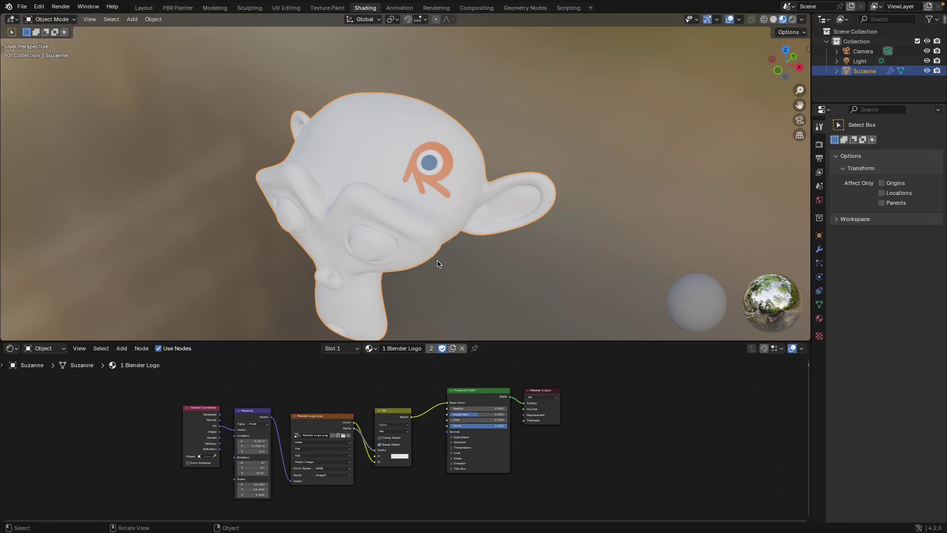
pyautogui.moveTo(470, 274); pyautogui.dragTo(499, 282, button='middle')
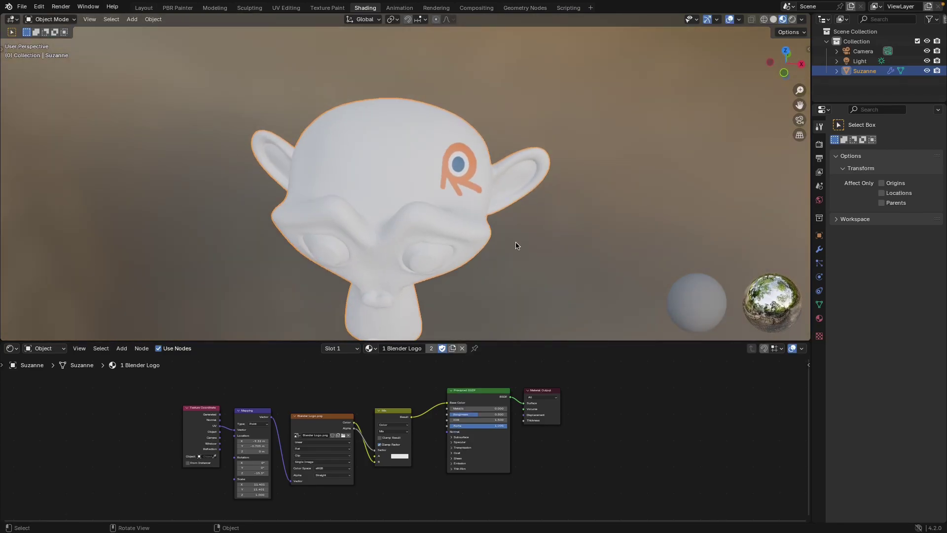
pyautogui.click(369, 349)
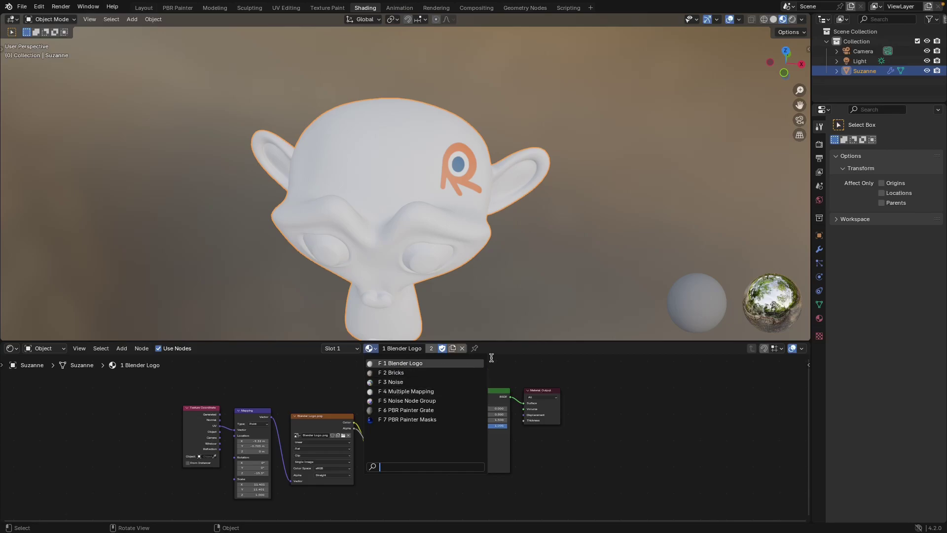
pyautogui.moveTo(451, 250); pyautogui.dragTo(446, 183, button='middle')
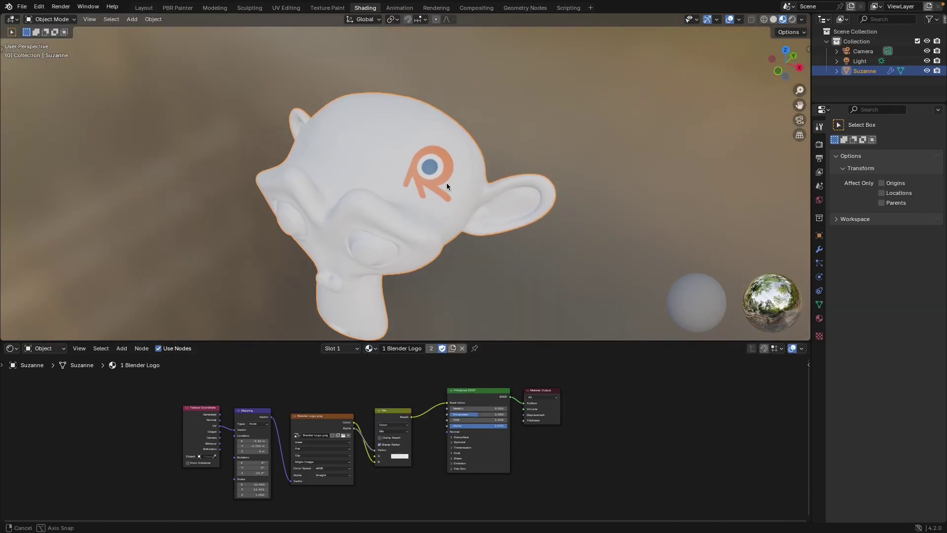
pyautogui.moveTo(335, 380); pyautogui.dragTo(394, 376, button='middle')
pyautogui.scroll(3, 406, 391)
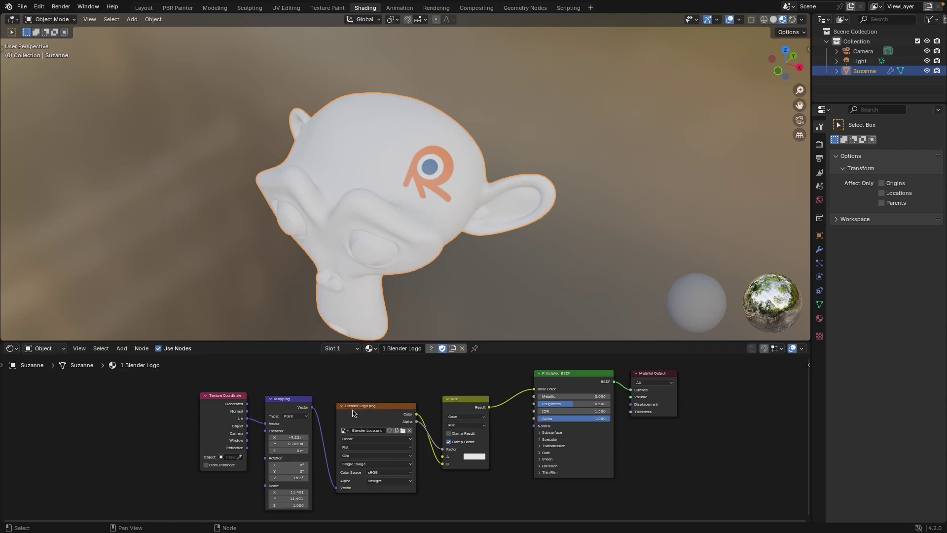
pyautogui.moveTo(437, 189); pyautogui.dragTo(425, 180, button='middle')
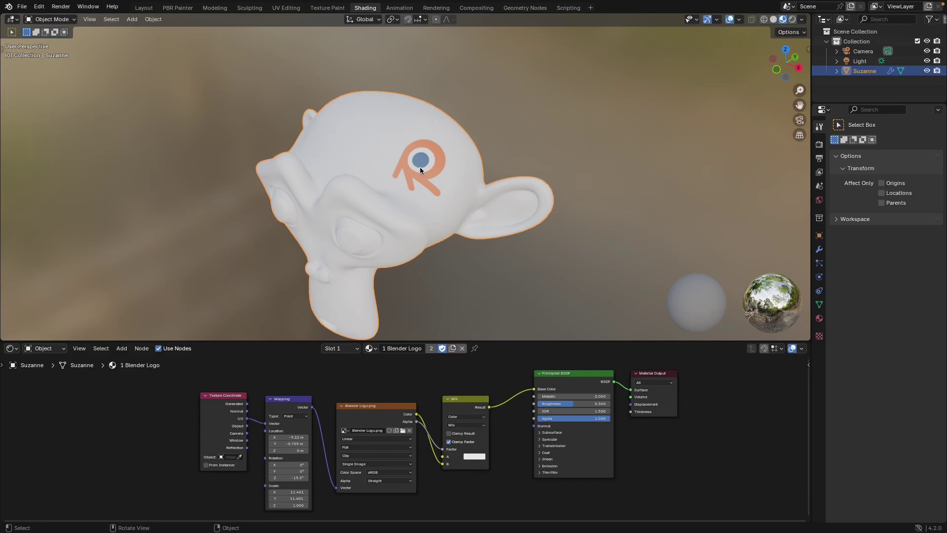
# - Place the mapping gizmo on the logo with Ctrl+Alt and drag the decal across the face onto her eye
pyautogui.hotkey('ctrl', 'alt')
pyautogui.click(419, 162)
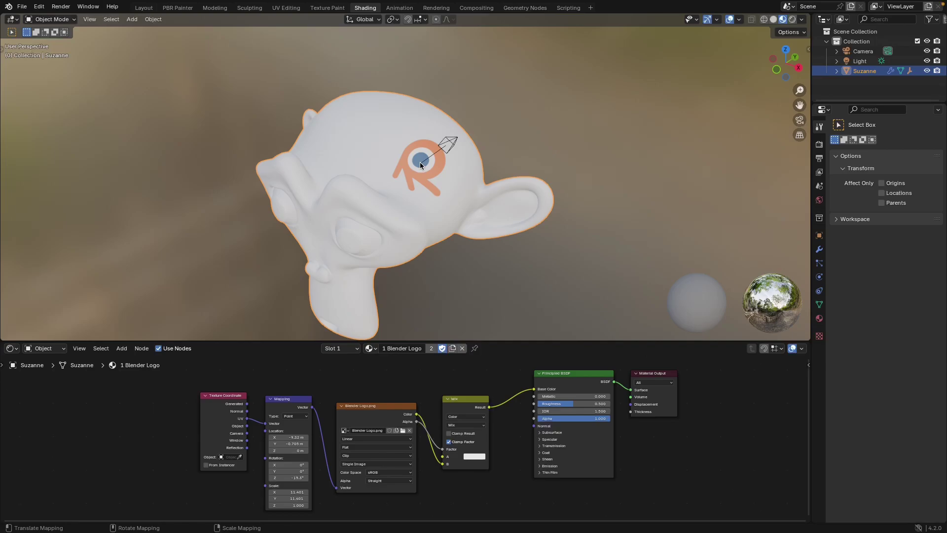
pyautogui.moveTo(420, 162); pyautogui.dragTo(318, 228)
pyautogui.moveTo(362, 229); pyautogui.dragTo(385, 183, button='middle')
pyautogui.press('m')
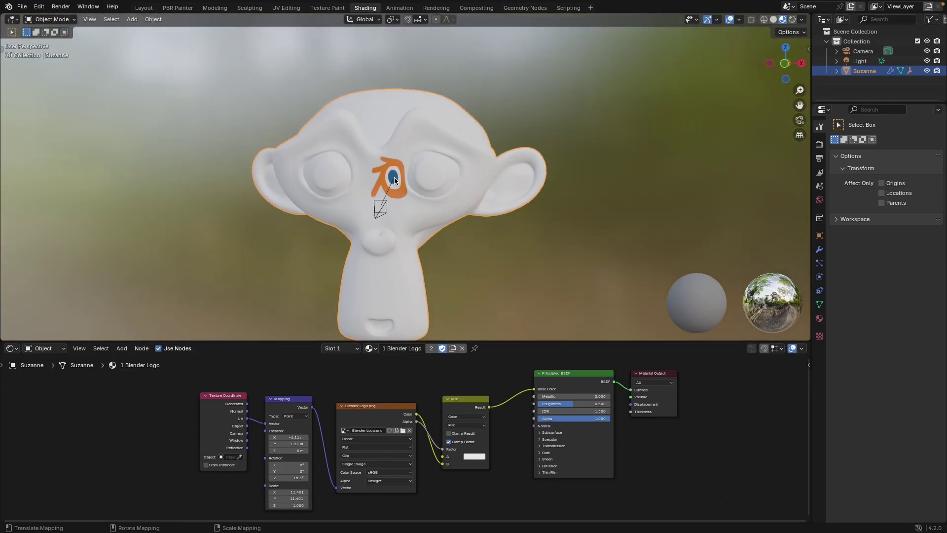
pyautogui.click(432, 177)
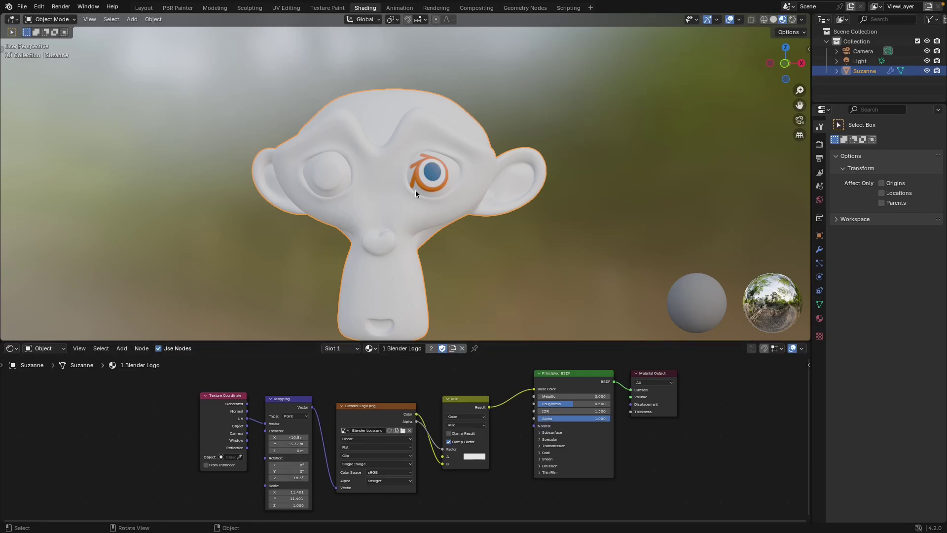
pyautogui.scroll(3, 416, 191)
# - Slide the logo decal across the face and back up toward the forehead
pyautogui.scroll(2, 344, 459)
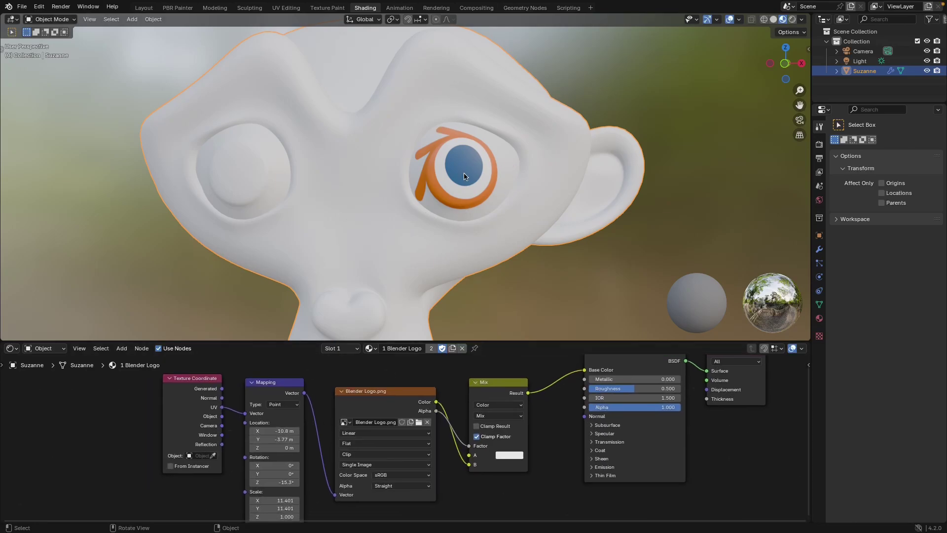
pyautogui.keyDown('ctrl'); pyautogui.keyDown('alt'); pyautogui.moveTo(463, 168); pyautogui.dragTo(557, 167); pyautogui.keyUp('alt'); pyautogui.keyUp('ctrl')
pyautogui.moveTo(558, 167); pyautogui.dragTo(426, 200, button='middle')
pyautogui.moveTo(371, 194); pyautogui.dragTo(407, 141)
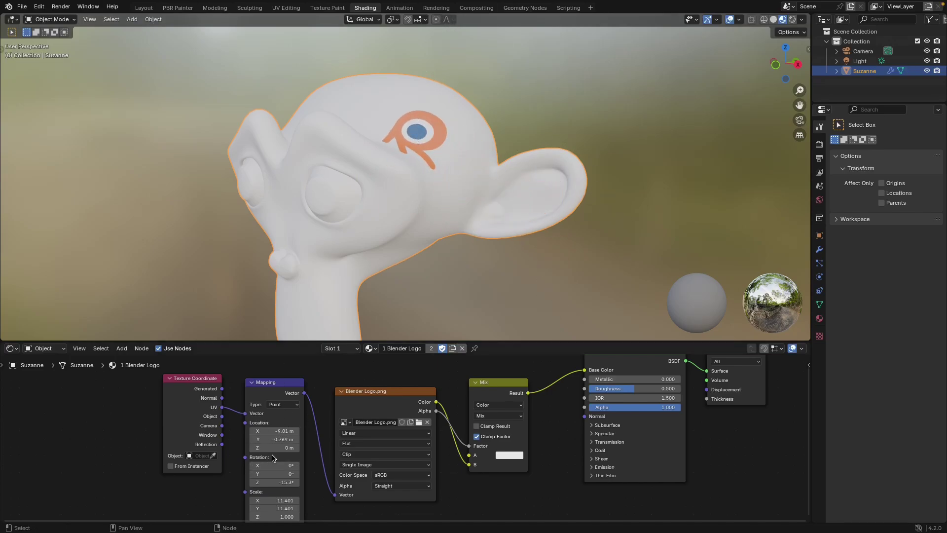
pyautogui.moveTo(375, 202); pyautogui.dragTo(393, 195, button='middle')
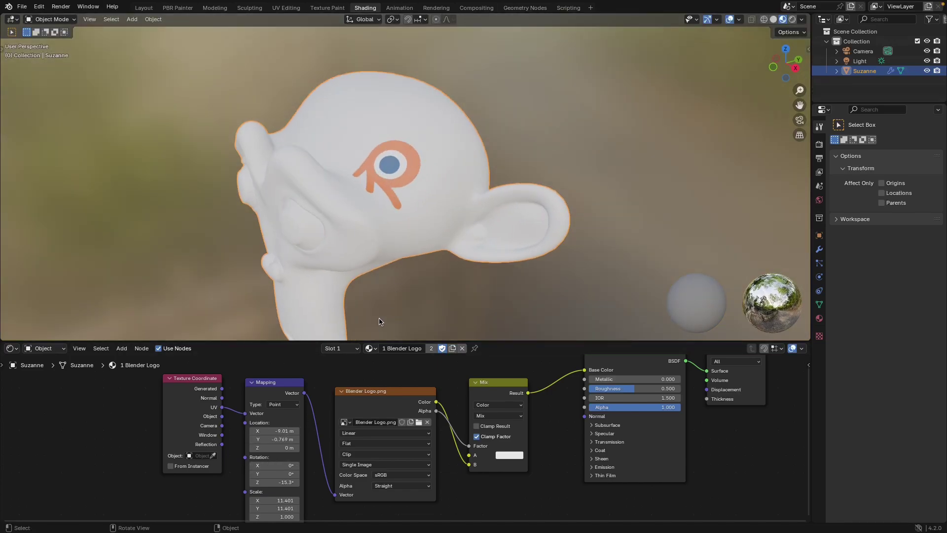
# - Set a pivot on the forehead and rotate the logo decal around it
pyautogui.press('ctrl')
pyautogui.hotkey('ctrl', 'alt')
pyautogui.keyDown('ctrl'); pyautogui.keyDown('shift'); pyautogui.click(405, 158); pyautogui.keyUp('shift'); pyautogui.keyUp('ctrl')
pyautogui.keyDown('ctrl'); pyautogui.keyDown('shift'); pyautogui.moveTo(405, 158); pyautogui.dragTo(419, 227, button='middle'); pyautogui.keyUp('shift'); pyautogui.keyUp('ctrl')
pyautogui.keyDown('ctrl'); pyautogui.keyDown('shift'); pyautogui.moveTo(419, 227); pyautogui.dragTo(437, 179); pyautogui.keyUp('shift'); pyautogui.keyUp('ctrl')
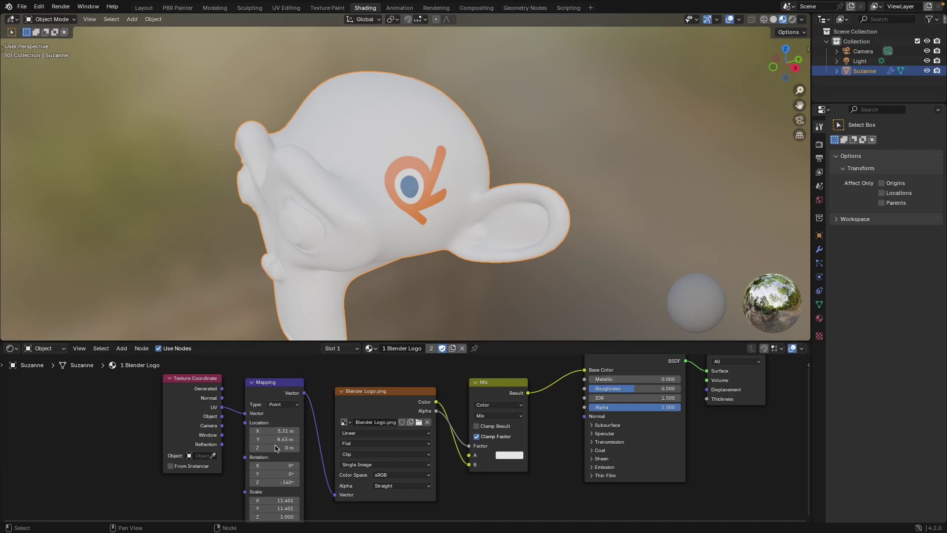
pyautogui.keyDown('ctrl'); pyautogui.keyDown('shift'); pyautogui.moveTo(410, 183); pyautogui.dragTo(409, 132, button='middle'); pyautogui.keyUp('shift'); pyautogui.keyUp('ctrl')
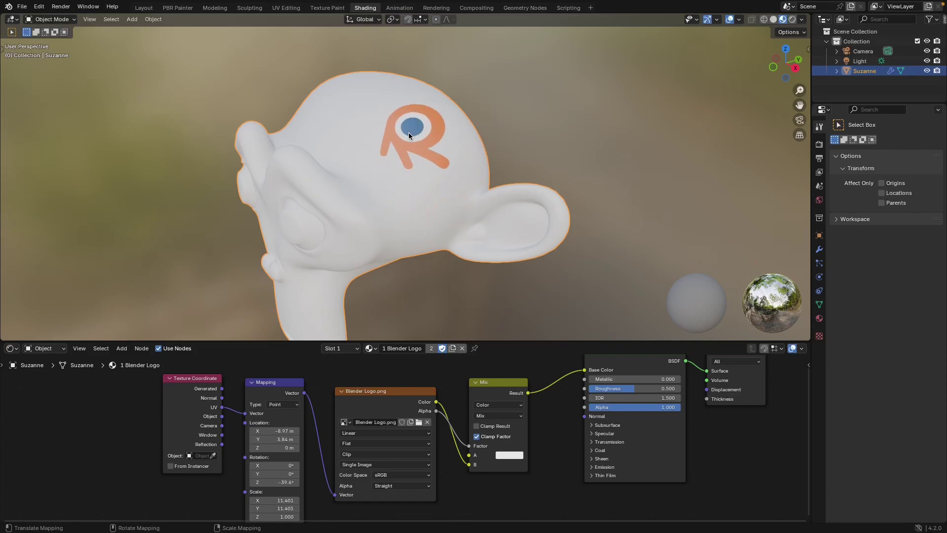
# - Move the logo decal down onto the eye, then slide it up across the head
pyautogui.moveTo(304, 173); pyautogui.dragTo(332, 236, button='middle')
pyautogui.moveTo(331, 235); pyautogui.dragTo(449, 194, button='middle')
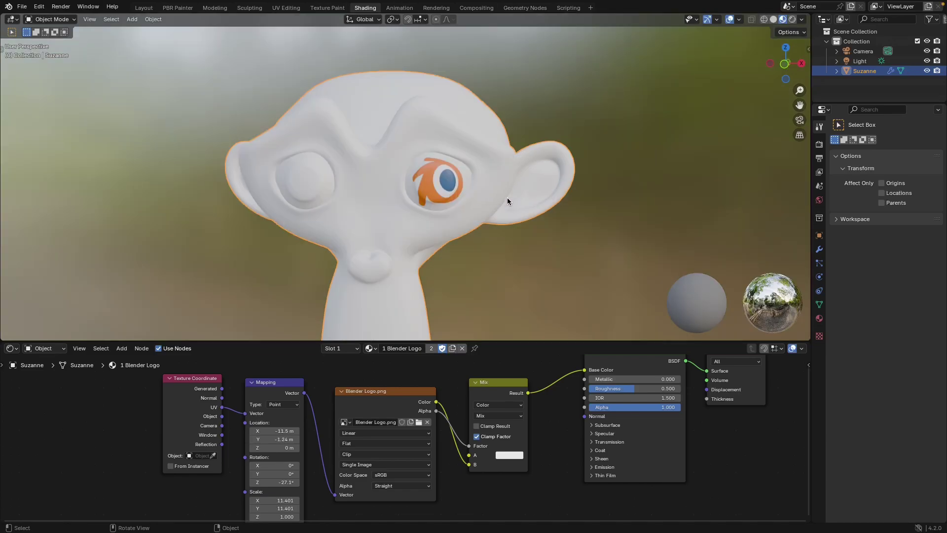
pyautogui.moveTo(507, 198); pyautogui.dragTo(475, 212, button='middle')
pyautogui.moveTo(408, 157); pyautogui.dragTo(434, 143)
pyautogui.moveTo(470, 152); pyautogui.dragTo(437, 187, button='middle')
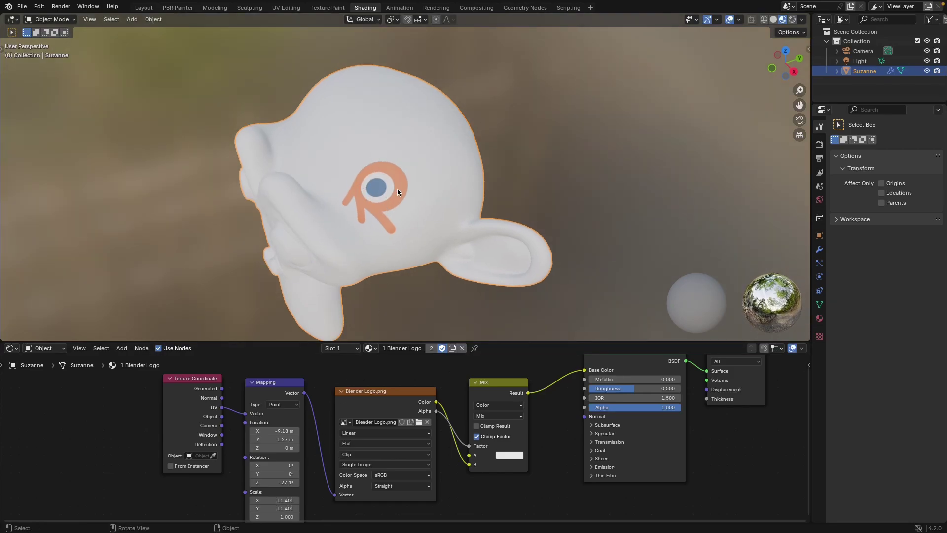
# - Enlarge the logo decal and centre it on the eye in front view, then open the material list
pyautogui.moveTo(402, 179)
pyautogui.mouseDown()
pyautogui.moveTo(395, 218)
pyautogui.moveTo(409, 142)
pyautogui.moveTo(394, 212)
pyautogui.moveTo(392, 193)
pyautogui.mouseUp()
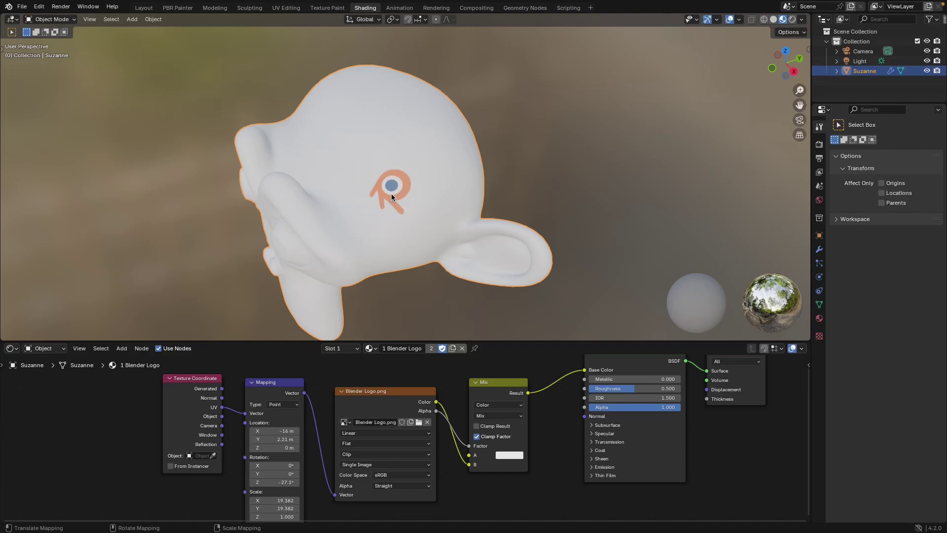
pyautogui.moveTo(385, 231); pyautogui.dragTo(377, 191)
pyautogui.moveTo(378, 215); pyautogui.dragTo(408, 200, button='middle')
pyautogui.moveTo(413, 159); pyautogui.dragTo(350, 223)
pyautogui.press('KP_1')
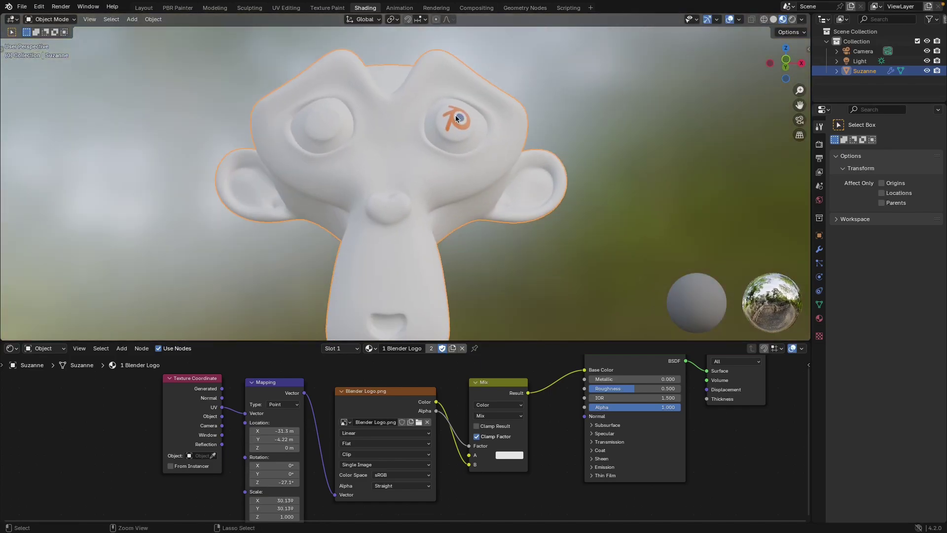
pyautogui.moveTo(457, 118); pyautogui.dragTo(455, 120)
pyautogui.moveTo(478, 130); pyautogui.dragTo(466, 151, button='middle')
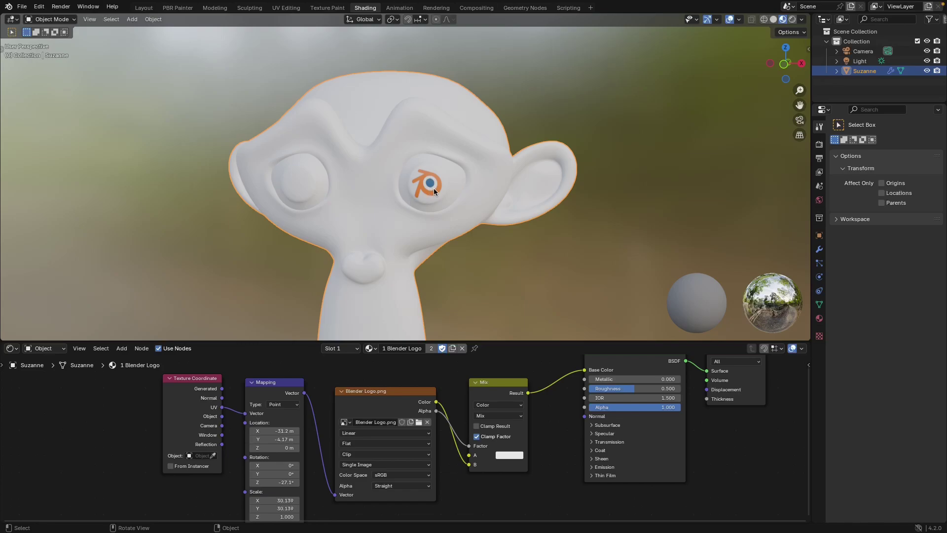
pyautogui.click(370, 348)
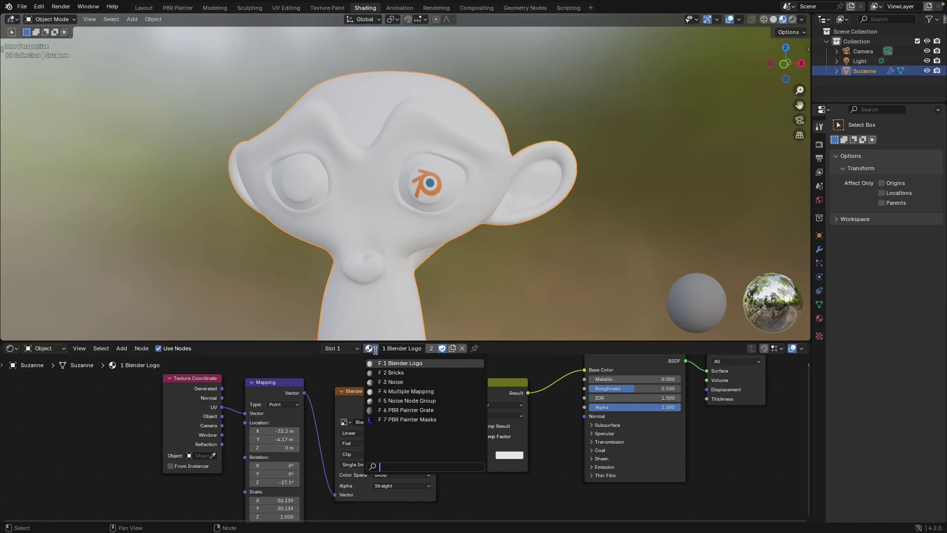
# - Apply the 2 Bricks material to Suzanne and frame its node tree
pyautogui.click(392, 373)
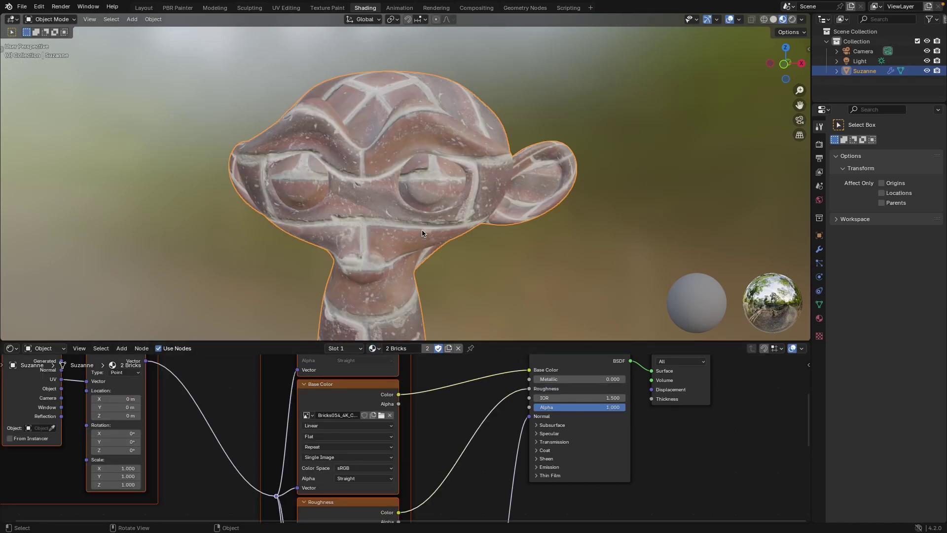
pyautogui.scroll(-2, 440, 420)
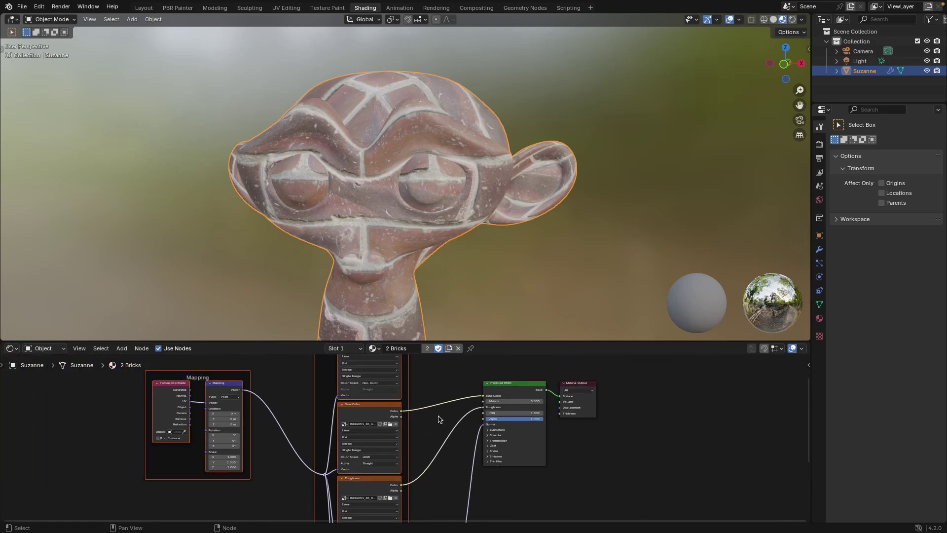
pyautogui.scroll(-1, 440, 419)
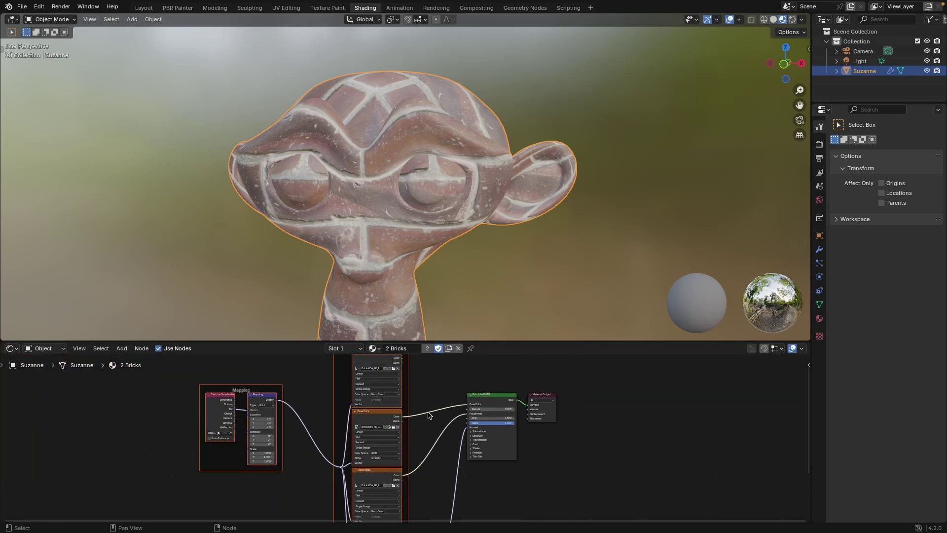
pyautogui.moveTo(427, 383); pyautogui.dragTo(415, 405, button='middle')
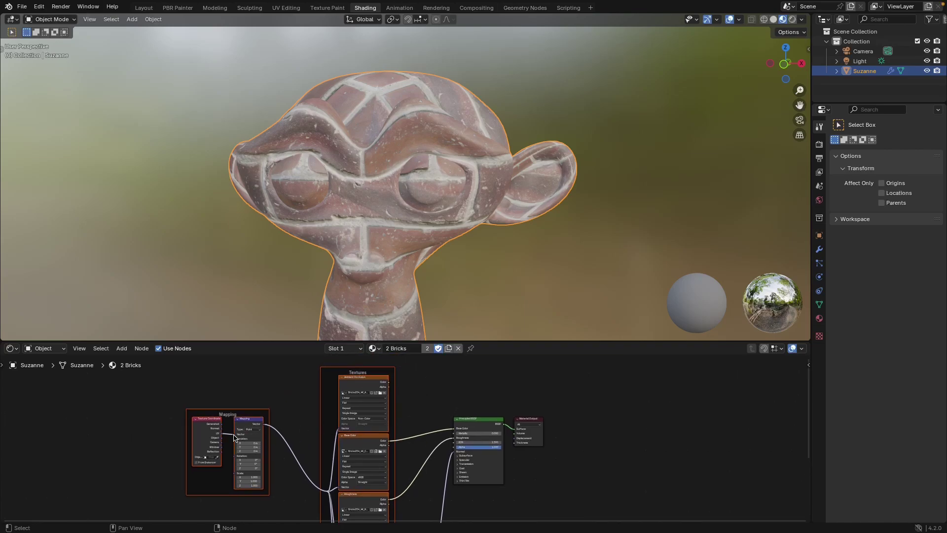
pyautogui.moveTo(501, 212); pyautogui.dragTo(424, 161, button='middle')
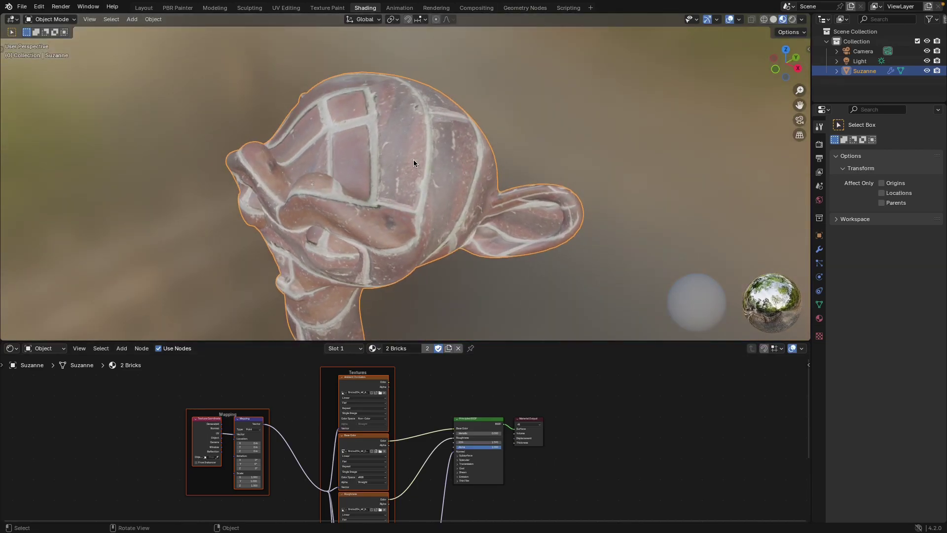
# - Shift the brick texture across Suzanne with the mapping gizmo
pyautogui.hotkey('shift', 't')
pyautogui.moveTo(411, 159); pyautogui.dragTo(438, 156)
pyautogui.moveTo(438, 156); pyautogui.dragTo(426, 170, button='middle')
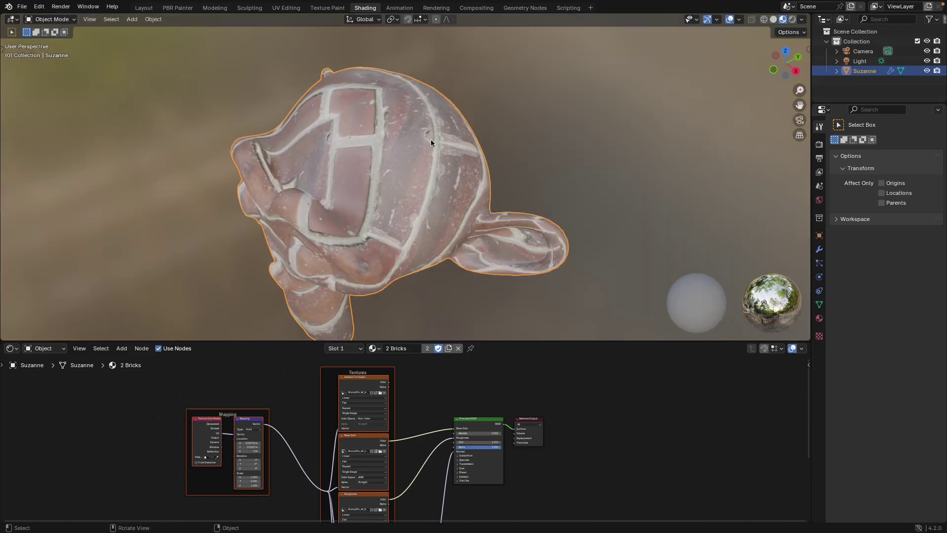
pyautogui.hotkey('ctrl', 't')
pyautogui.moveTo(430, 138); pyautogui.dragTo(394, 200)
pyautogui.moveTo(394, 199); pyautogui.dragTo(460, 127, button='middle')
pyautogui.moveTo(460, 126); pyautogui.dragTo(391, 202)
# - Rotate the brick texture and rescale it into finer tiles
pyautogui.moveTo(391, 202); pyautogui.dragTo(443, 173, button='middle')
pyautogui.moveTo(424, 165); pyautogui.dragTo(446, 397, button='right')
pyautogui.moveTo(379, 179); pyautogui.dragTo(403, 238, button='right')
pyautogui.hotkey('ctrl', 't')
pyautogui.moveTo(409, 165); pyautogui.dragTo(411, 133, button='right')
pyautogui.press('Return')
pyautogui.hotkey('ctrl', 't')
pyautogui.press('Return')
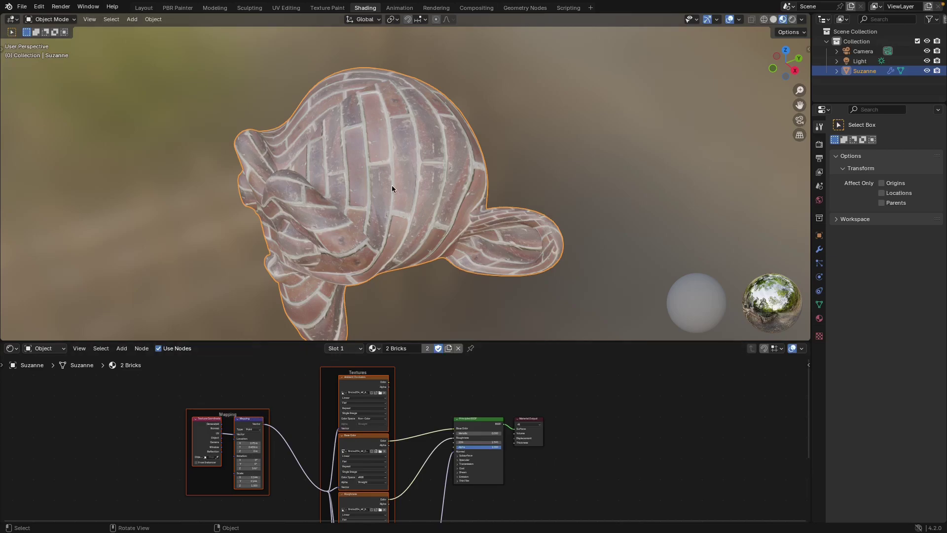
pyautogui.click(375, 348)
# - Apply the 3 Noise material and slide the noise pattern across Suzanne
pyautogui.click(399, 382)
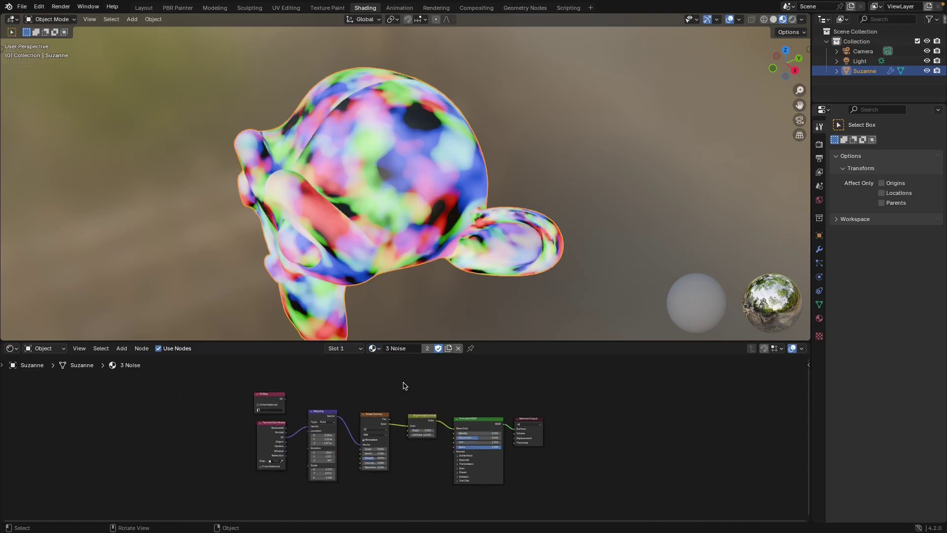
pyautogui.scroll(3, 390, 393)
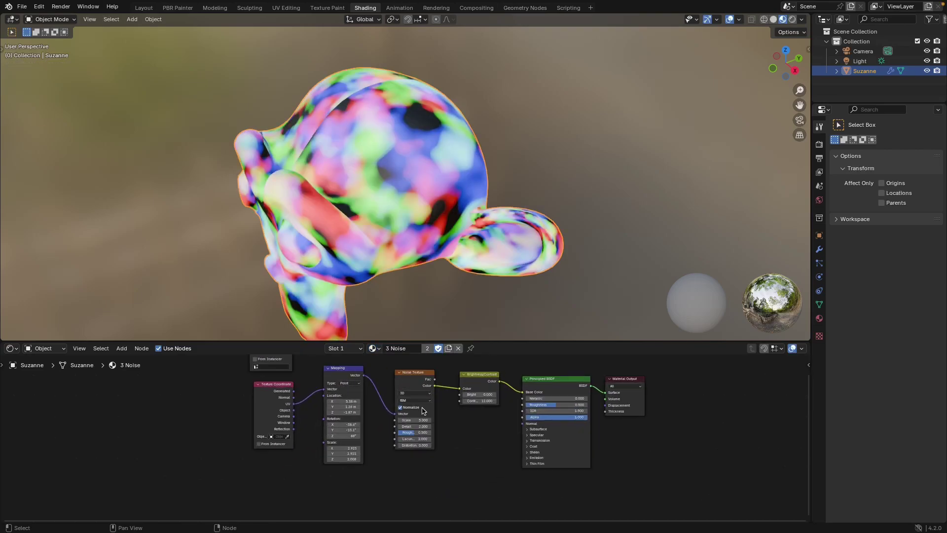
pyautogui.moveTo(461, 408); pyautogui.dragTo(456, 448, button='middle')
pyautogui.scroll(1, 408, 428)
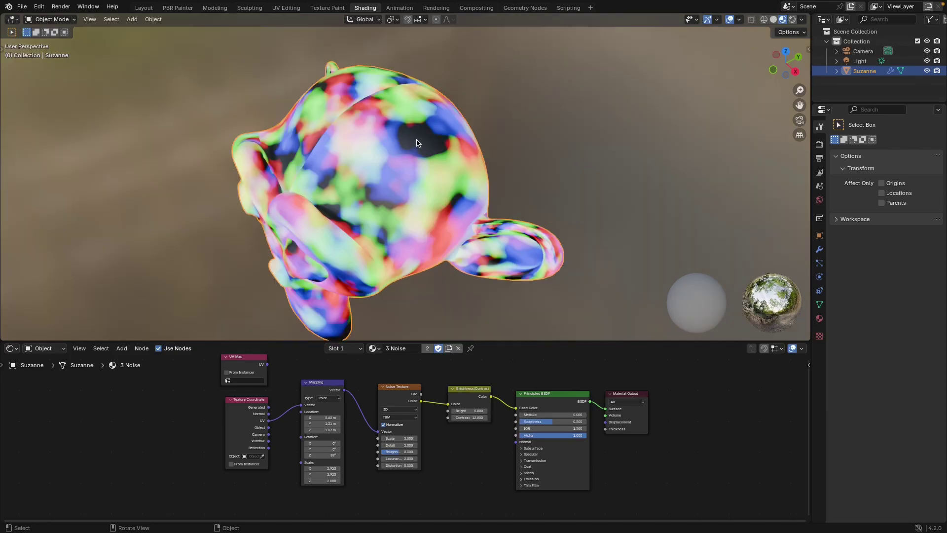
pyautogui.keyDown('alt'); pyautogui.moveTo(417, 143); pyautogui.dragTo(409, 200); pyautogui.keyUp('alt')
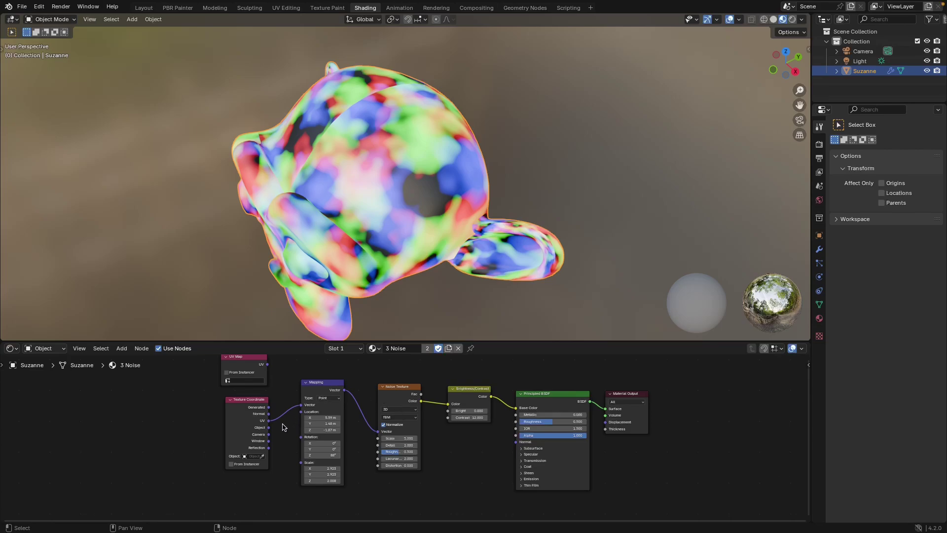
# - Link the Texture Coordinate Object output to the Mapping node's Vector input
pyautogui.scroll(2, 299, 443)
pyautogui.moveTo(341, 420); pyautogui.dragTo(372, 416, button='middle')
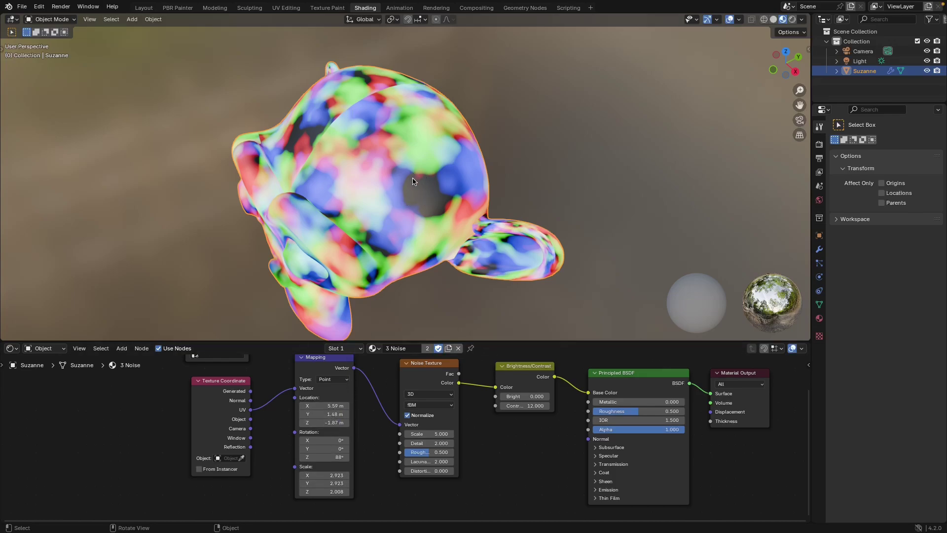
pyautogui.moveTo(251, 419); pyautogui.dragTo(295, 389)
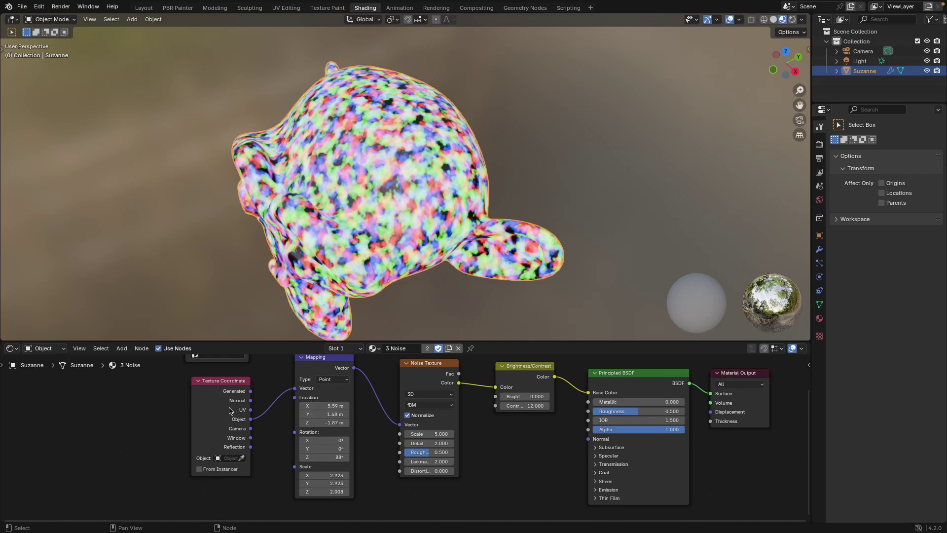
# - Shift, rotate and scale the noise to 1.520, 1.520, 1.044, then bring the UV Map node into view
pyautogui.moveTo(413, 191)
pyautogui.mouseDown()
pyautogui.moveTo(367, 105)
pyautogui.moveTo(428, 231)
pyautogui.moveTo(374, 197)
pyautogui.moveTo(369, 218)
pyautogui.moveTo(414, 185)
pyautogui.moveTo(388, 150)
pyautogui.moveTo(306, 193)
pyautogui.moveTo(354, 132)
pyautogui.moveTo(426, 177)
pyautogui.mouseUp()
pyautogui.moveTo(425, 177); pyautogui.dragTo(486, 152, button='middle')
pyautogui.moveTo(402, 94); pyautogui.dragTo(400, 207, button='middle')
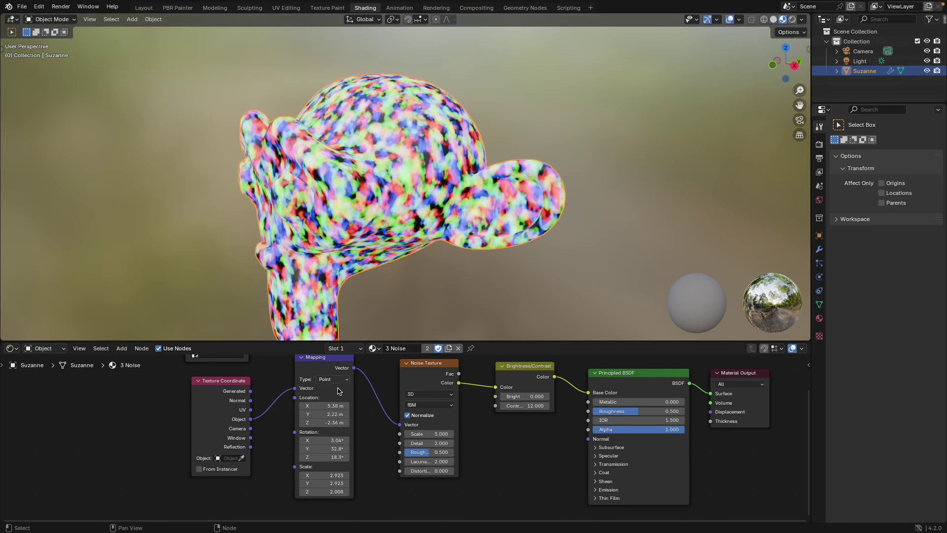
pyautogui.moveTo(407, 131); pyautogui.dragTo(402, 167, button='middle')
pyautogui.moveTo(401, 140); pyautogui.dragTo(401, 117, button='right')
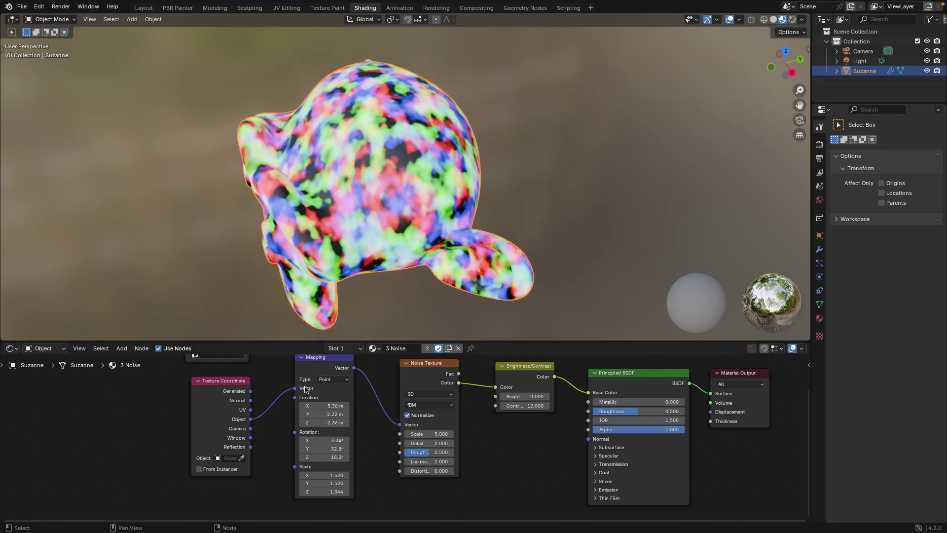
pyautogui.moveTo(275, 411); pyautogui.dragTo(330, 441, button='middle')
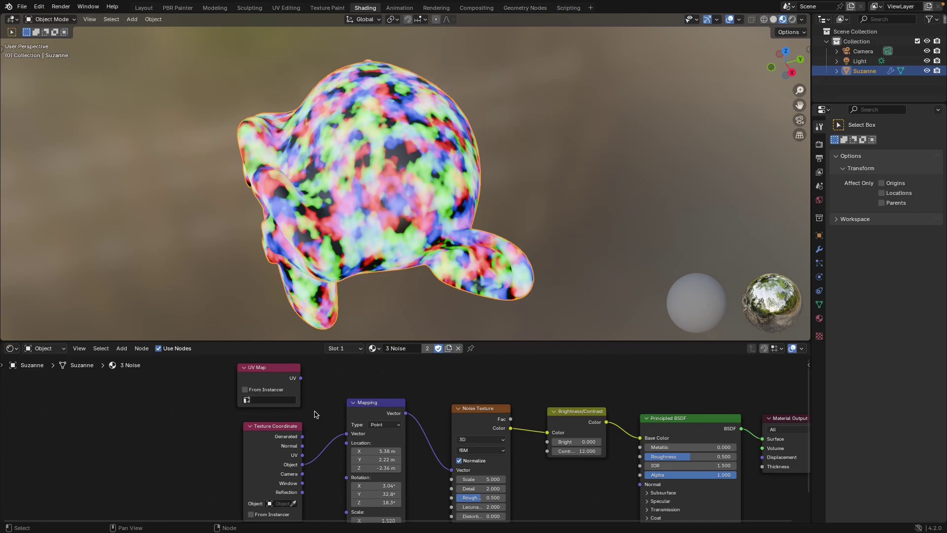
# - Wire the UV Map output into the Mapping Vector input and nudge the noise on Suzanne
pyautogui.moveTo(300, 379); pyautogui.dragTo(347, 433)
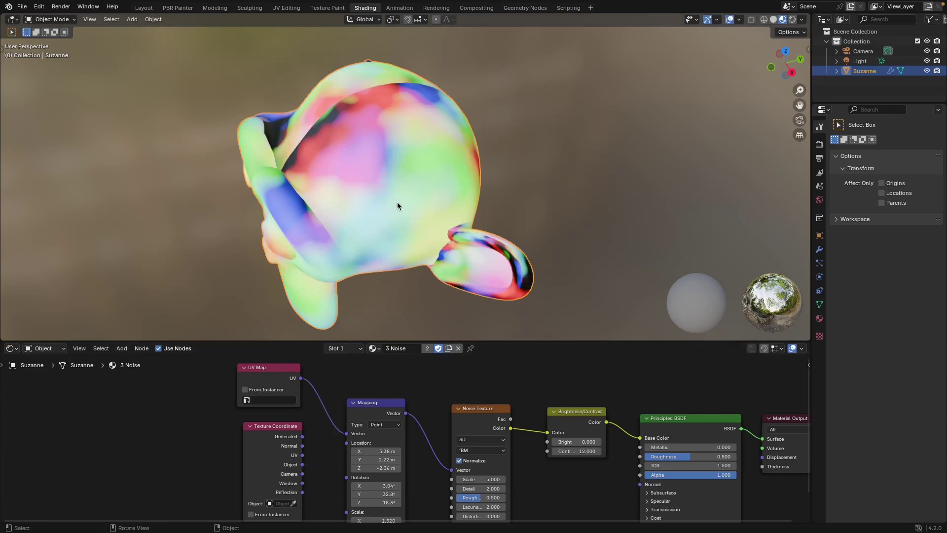
pyautogui.moveTo(389, 164)
pyautogui.mouseDown()
pyautogui.moveTo(374, 138)
pyautogui.moveTo(398, 187)
pyautogui.moveTo(395, 172)
pyautogui.mouseUp()
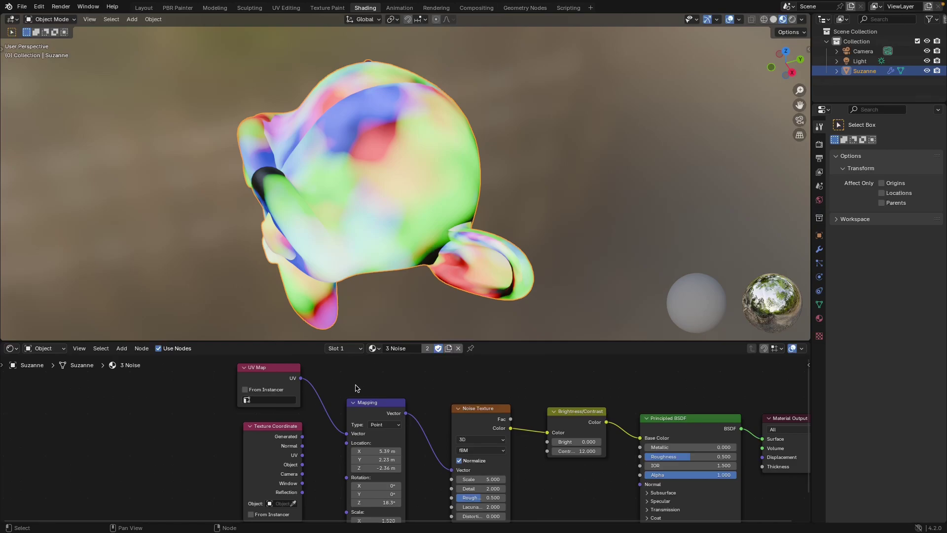
pyautogui.scroll(-1, 493, 398)
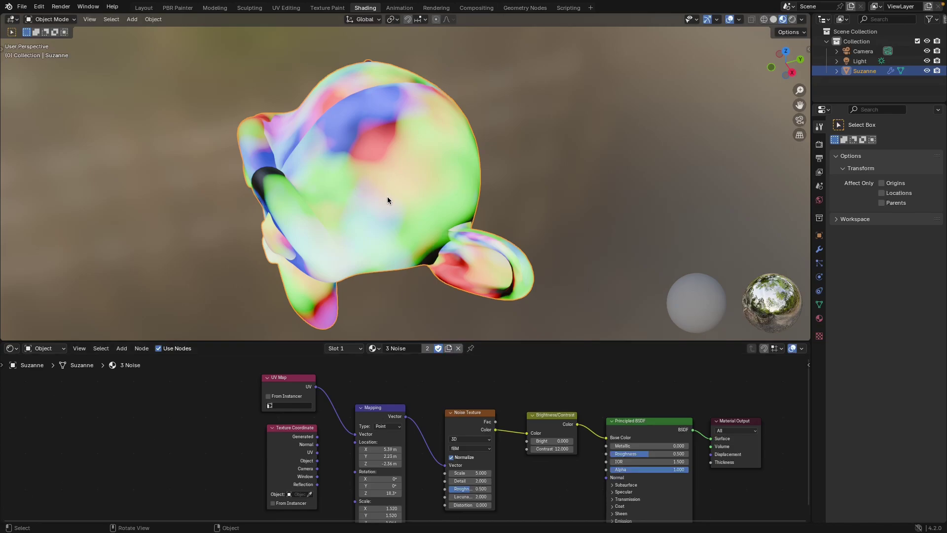
# - Switch Suzanne to the Multiple Mapping material, then back to 3 Noise
pyautogui.click(377, 349)
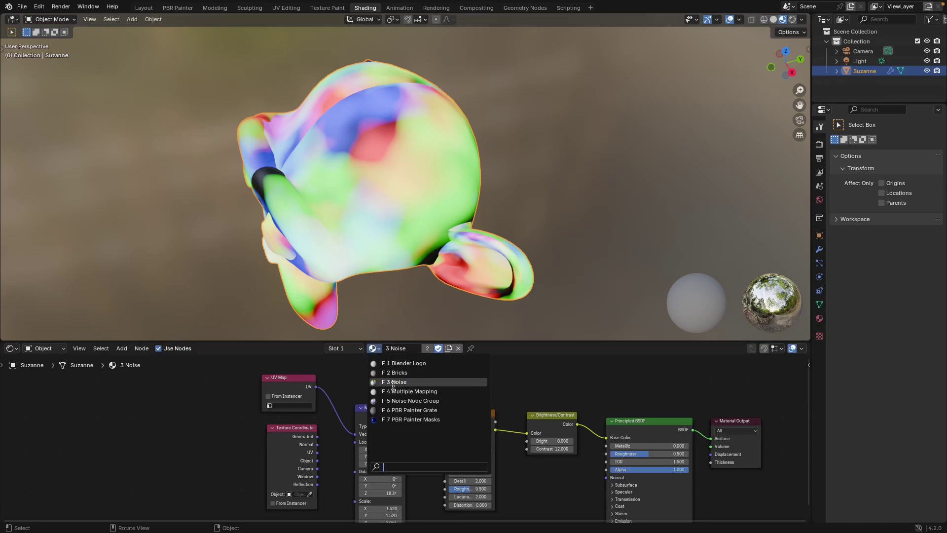
pyautogui.click(402, 402)
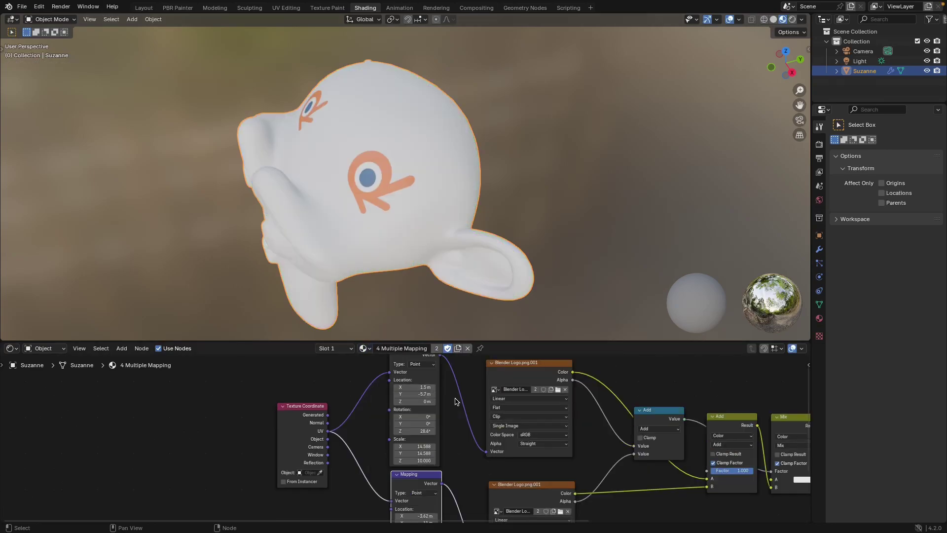
pyautogui.scroll(-2, 407, 439)
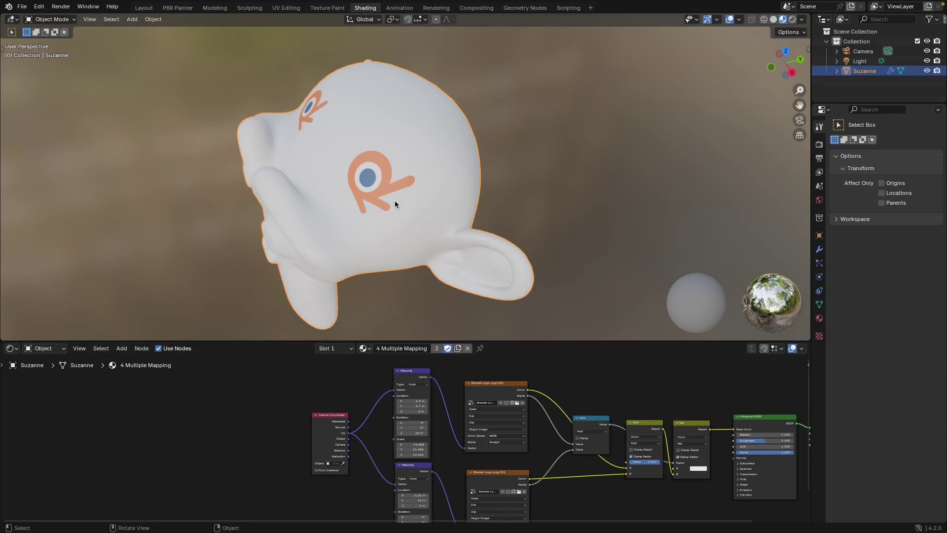
pyautogui.click(364, 348)
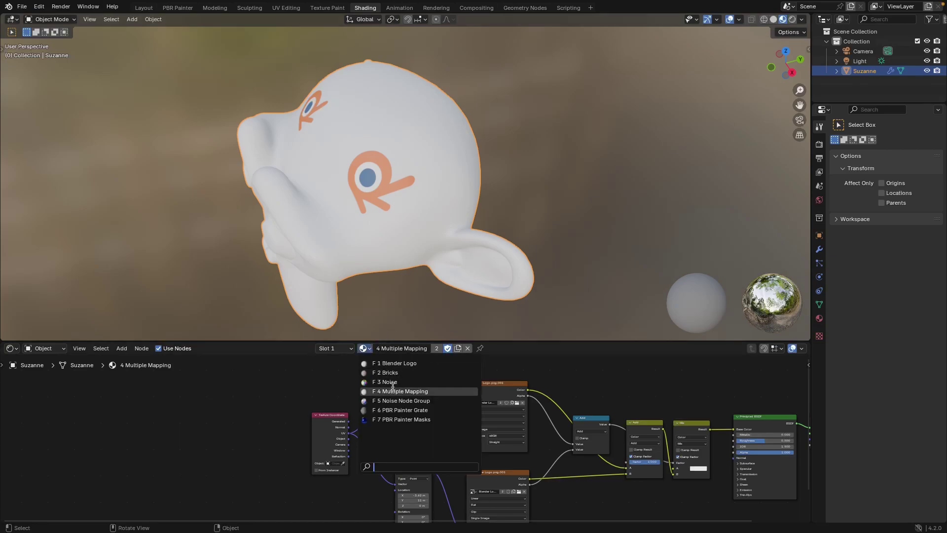
pyautogui.click(392, 382)
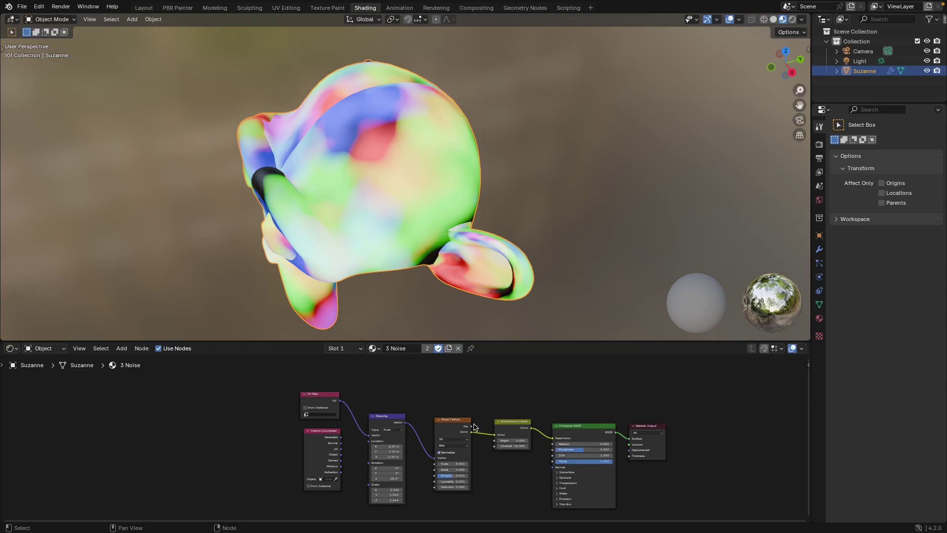
# - Nudge the noise texture along X and slide it across Suzanne's head with the M gizmo
pyautogui.press('m')
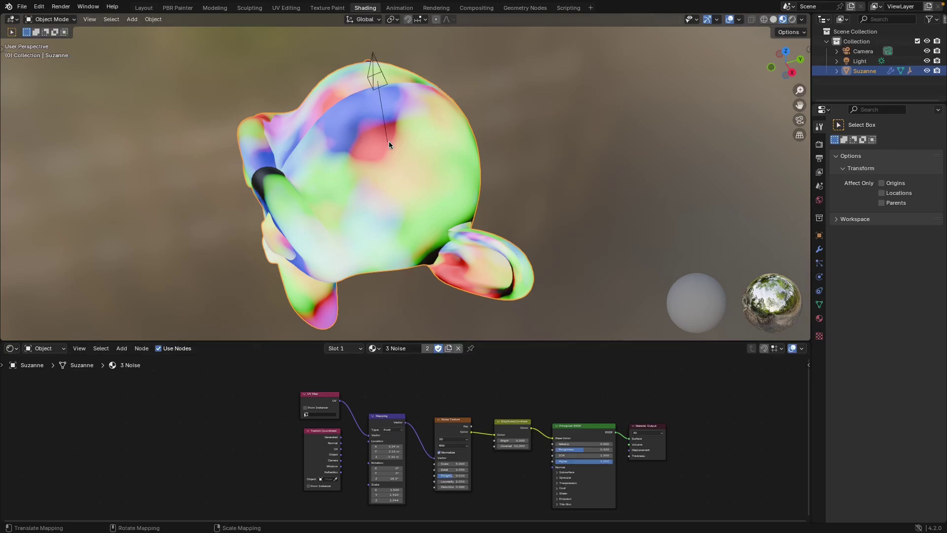
pyautogui.moveTo(389, 142); pyautogui.dragTo(369, 150)
pyautogui.click(472, 385)
pyautogui.moveTo(386, 203); pyautogui.dragTo(402, 152)
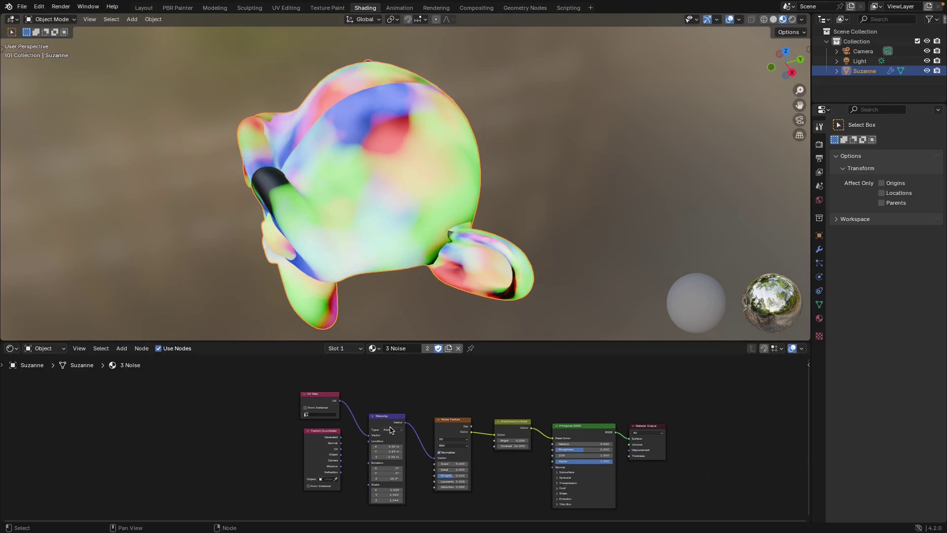
pyautogui.click(374, 349)
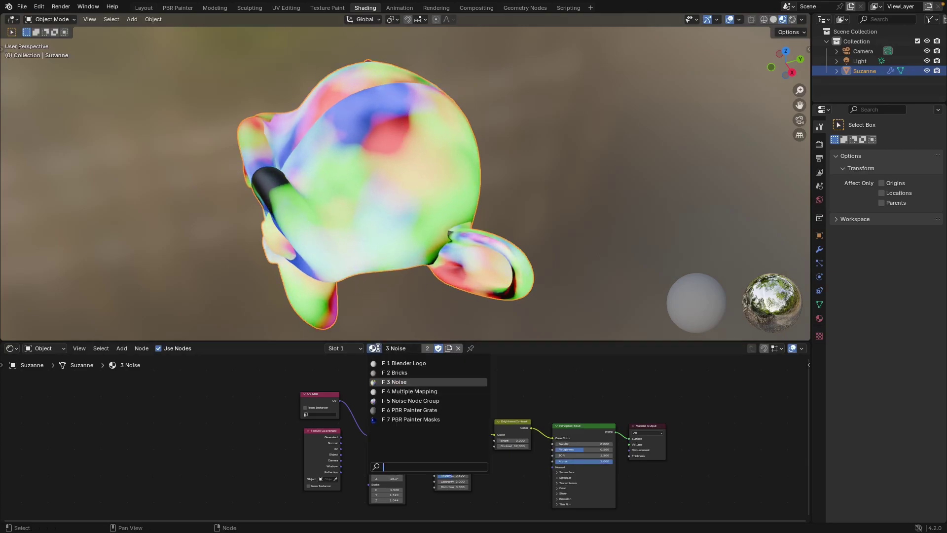
# - Apply the 4 Multiple Mapping material and drag the first Blender logo onto Suzanne's eye
pyautogui.click(394, 391)
pyautogui.hotkey('ctrl', 't')
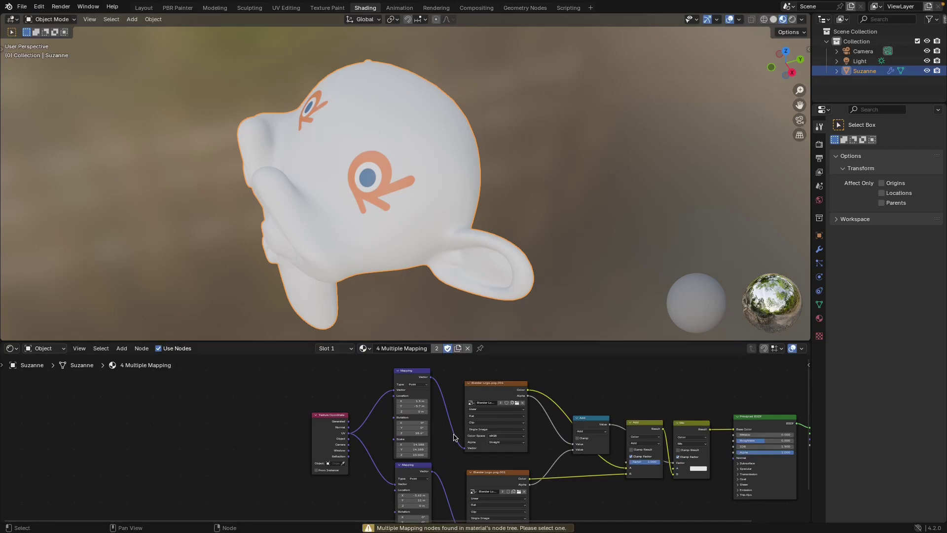
pyautogui.moveTo(453, 325); pyautogui.dragTo(448, 216, button='middle')
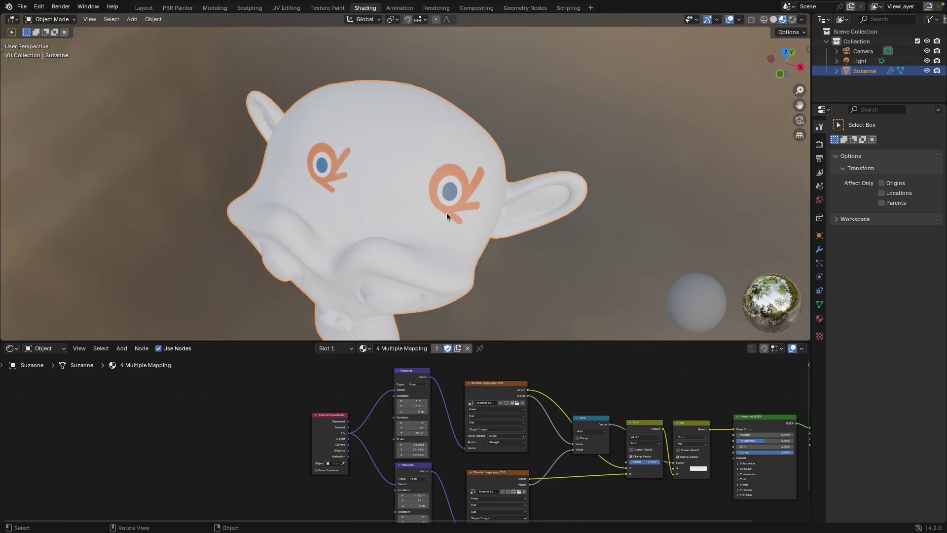
pyautogui.click(409, 373)
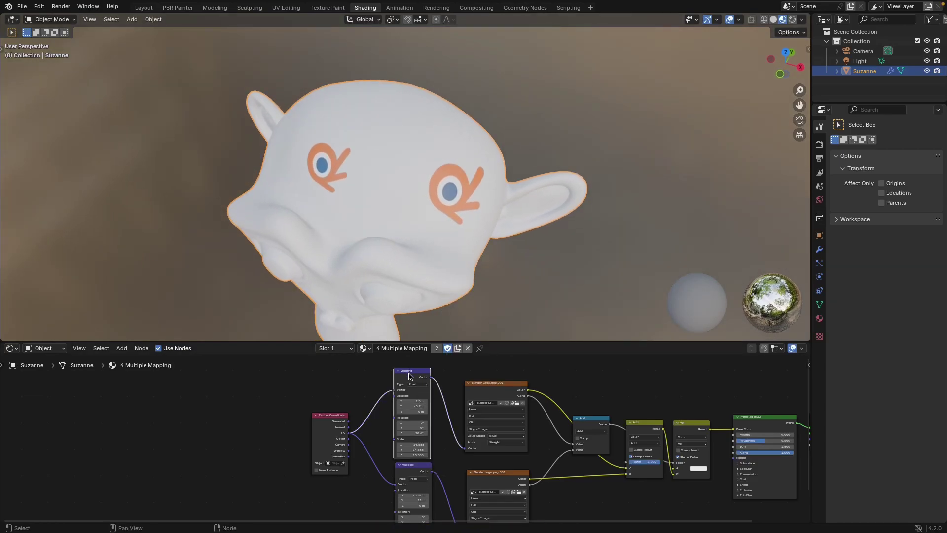
pyautogui.moveTo(328, 168)
pyautogui.mouseDown()
pyautogui.moveTo(333, 143)
pyautogui.moveTo(319, 149)
pyautogui.moveTo(329, 136)
pyautogui.moveTo(320, 151)
pyautogui.moveTo(276, 155)
pyautogui.moveTo(310, 145)
pyautogui.moveTo(292, 188)
pyautogui.moveTo(312, 132)
pyautogui.mouseUp()
pyautogui.moveTo(312, 132); pyautogui.dragTo(334, 115, button='middle')
pyautogui.moveTo(334, 115); pyautogui.dragTo(361, 229)
# - Move the second logo from the forehead onto Suzanne's other eye
pyautogui.click(413, 466)
pyautogui.moveTo(493, 165); pyautogui.dragTo(480, 145, button='middle')
pyautogui.moveTo(480, 145); pyautogui.dragTo(455, 271)
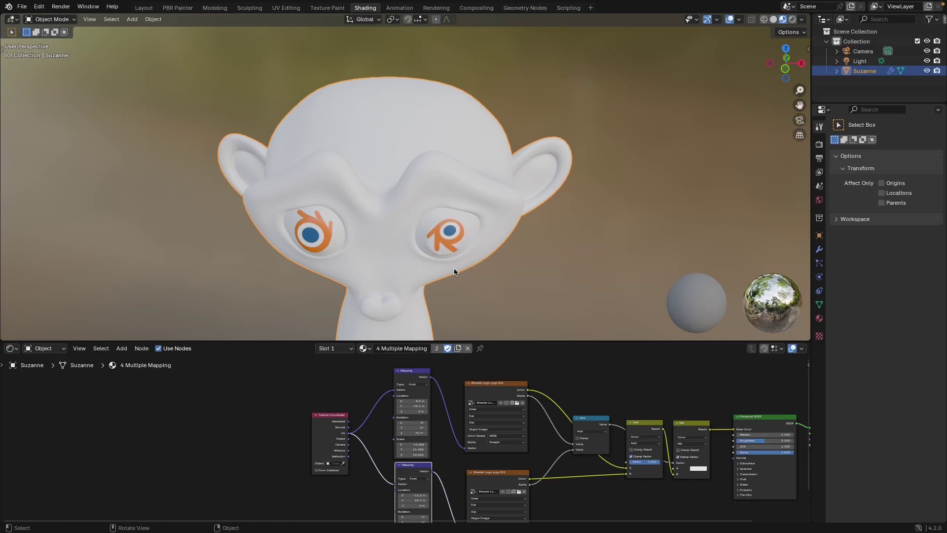
pyautogui.click(451, 367)
pyautogui.click(363, 348)
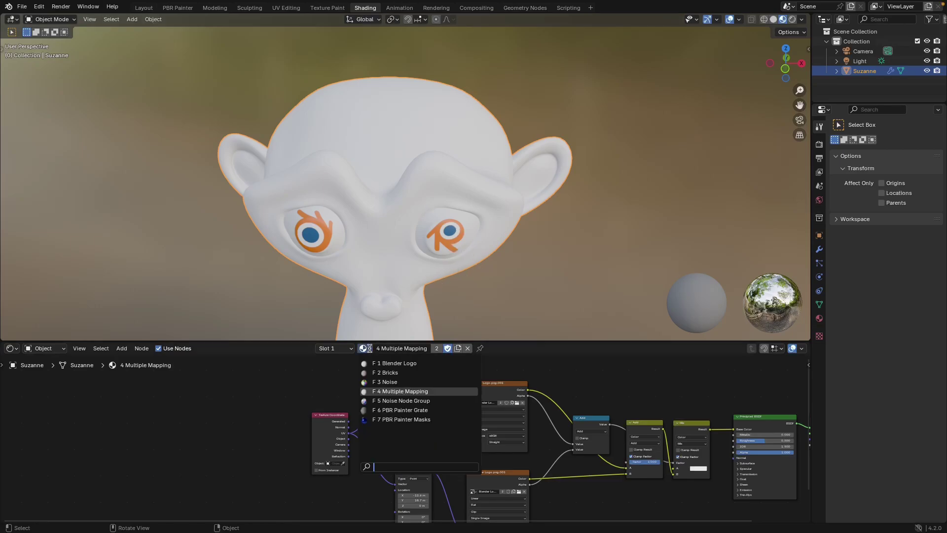
# - Apply the 5 Noise Node Group material and select its NodeGroup node
pyautogui.click(409, 400)
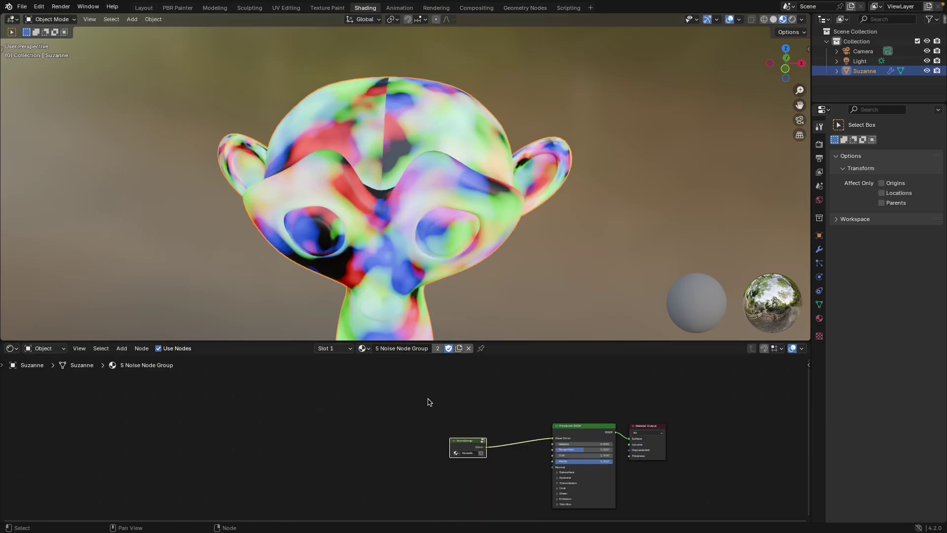
pyautogui.click(482, 440)
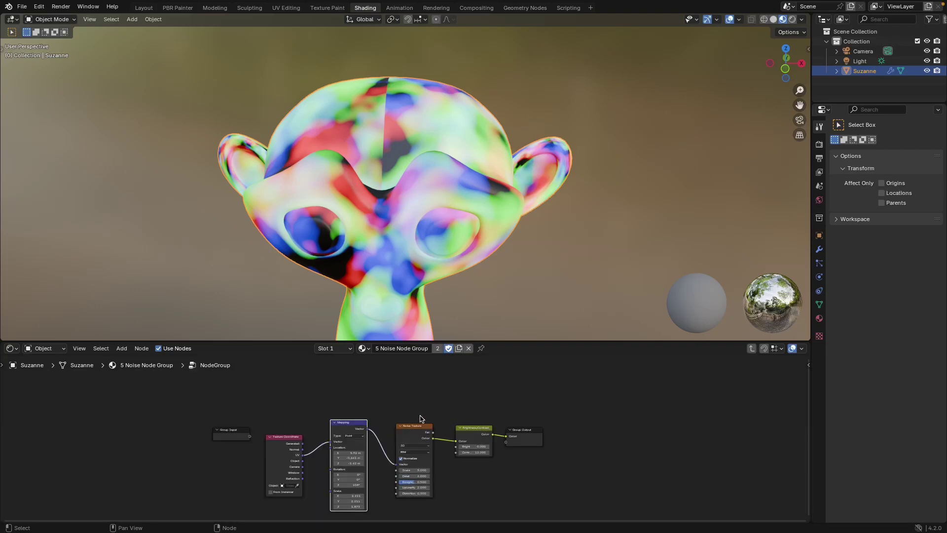
pyautogui.press('Tab')
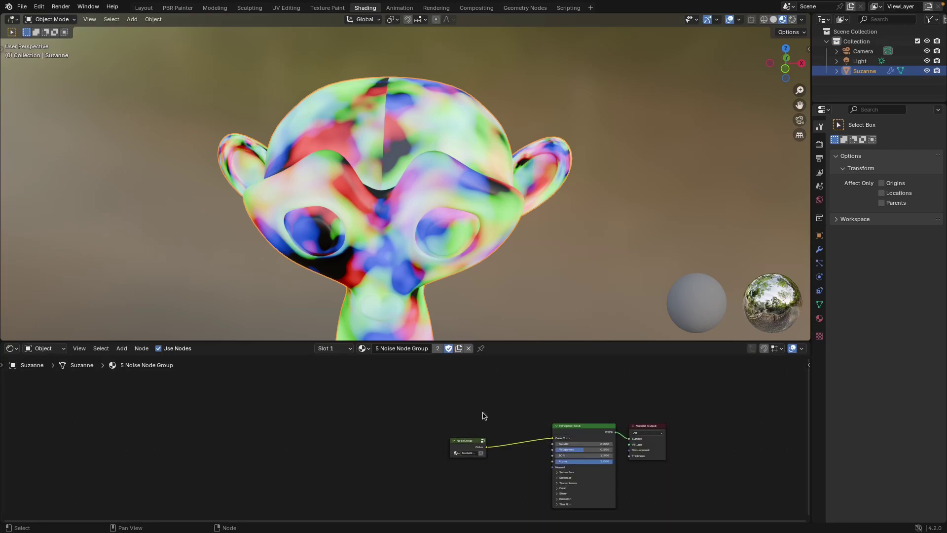
pyautogui.click(576, 435)
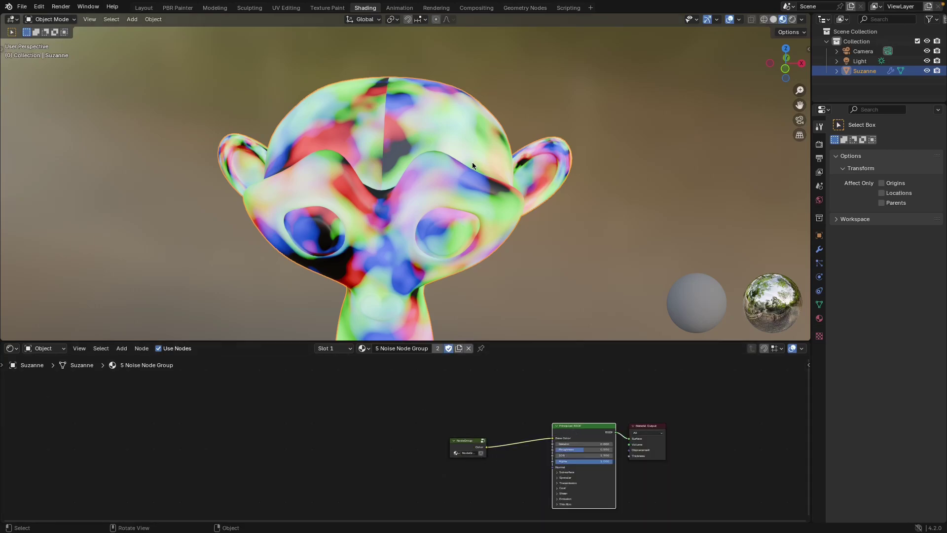
pyautogui.keyDown('ctrl'); pyautogui.keyDown('alt'); pyautogui.keyDown('shift'); pyautogui.click(432, 185); pyautogui.keyUp('shift'); pyautogui.keyUp('alt'); pyautogui.keyUp('ctrl')
pyautogui.click(475, 445)
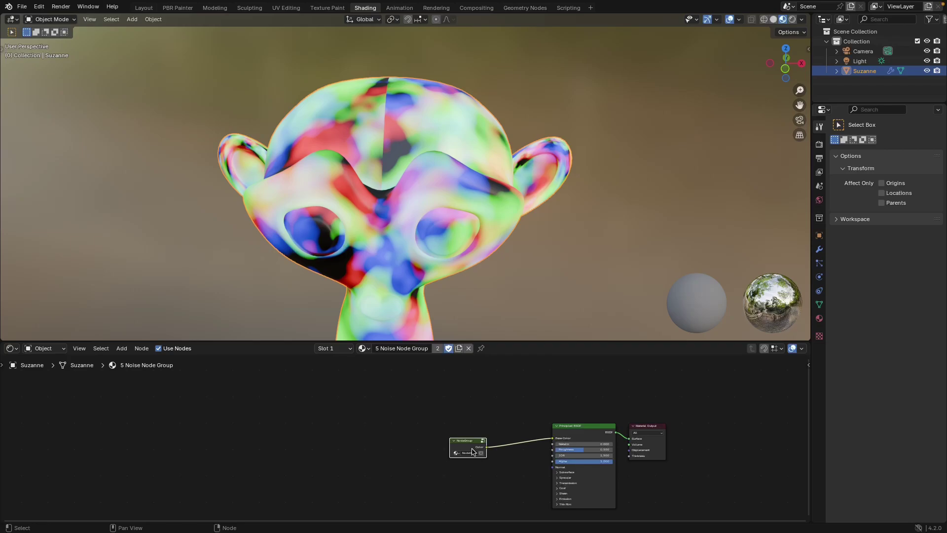
# - Try sliding and rescaling the noise texture across Suzanne with the node group selected
pyautogui.moveTo(476, 173); pyautogui.dragTo(460, 188, button='middle')
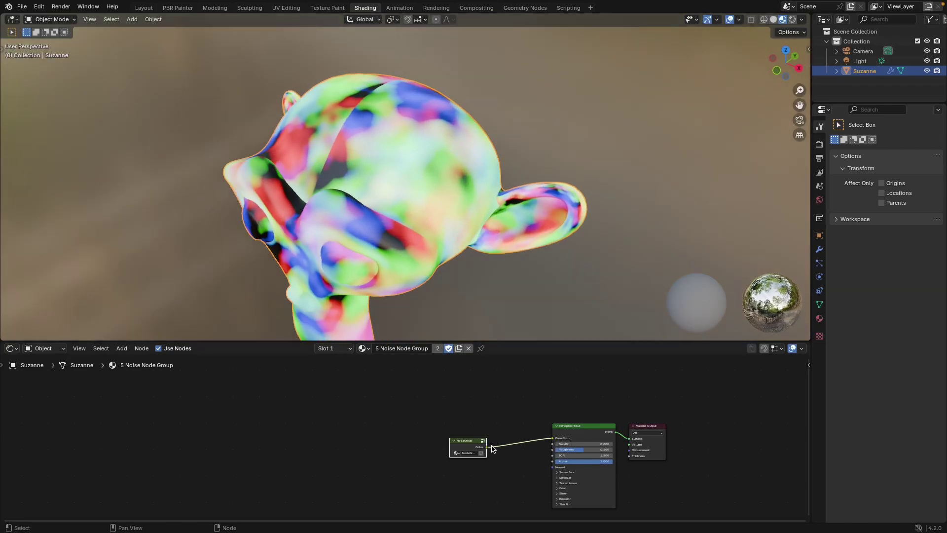
pyautogui.keyDown('alt'); pyautogui.moveTo(421, 181); pyautogui.dragTo(413, 129); pyautogui.keyUp('alt')
pyautogui.keyDown('alt'); pyautogui.moveTo(414, 129); pyautogui.dragTo(411, 118, button='right'); pyautogui.keyUp('alt')
pyautogui.moveTo(431, 167)
pyautogui.keyDown('alt'); pyautogui.mouseDown(button='right')
pyautogui.moveTo(428, 156)
pyautogui.moveTo(434, 170)
pyautogui.mouseUp(button='right'); pyautogui.keyUp('alt')
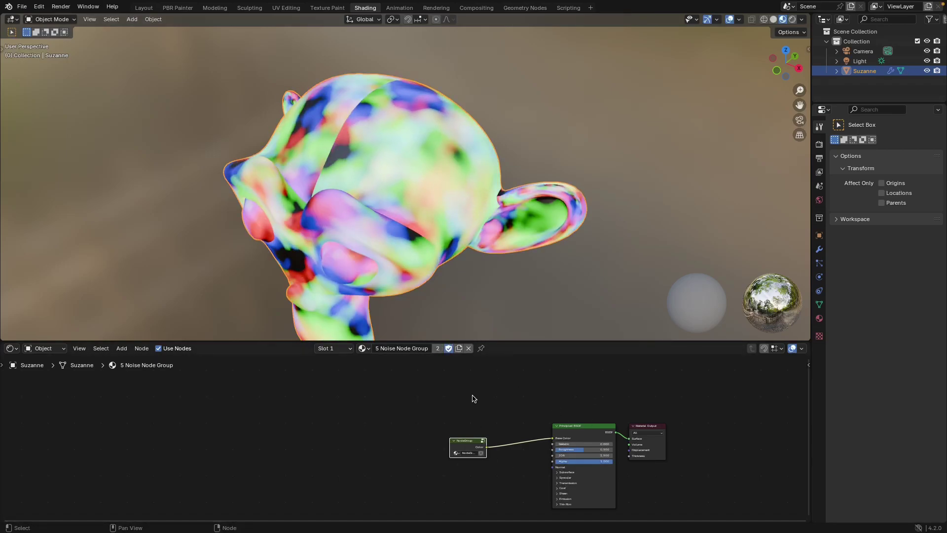
# - Enter the node group and drag its inner Mapping node's noise to a new spot
pyautogui.press('Tab')
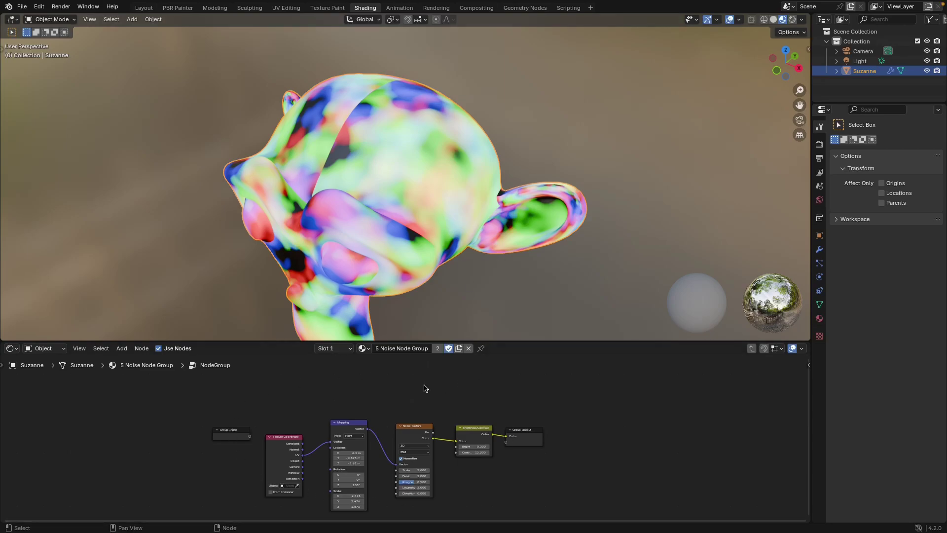
pyautogui.keyDown('ctrl'); pyautogui.keyDown('alt'); pyautogui.moveTo(418, 181); pyautogui.dragTo(419, 93); pyautogui.keyUp('alt'); pyautogui.keyUp('ctrl')
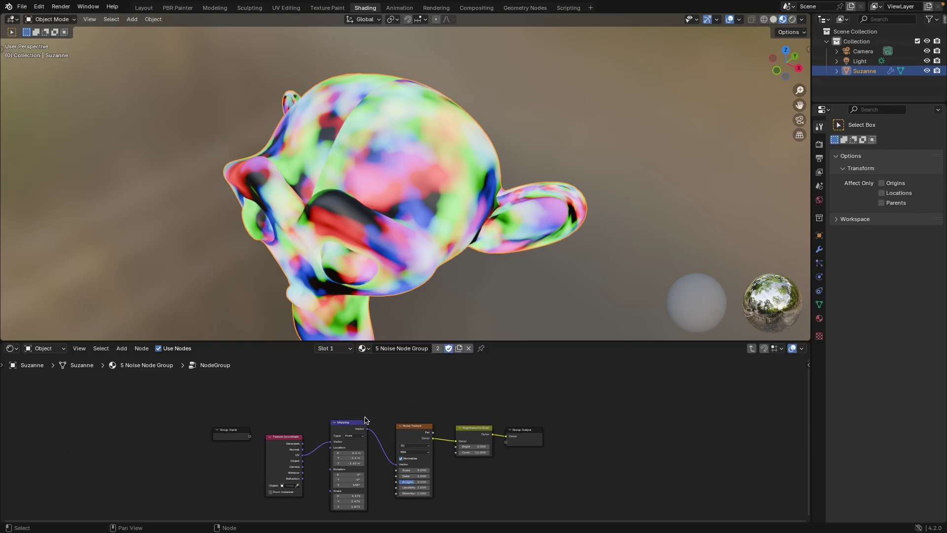
pyautogui.click(352, 424)
pyautogui.keyDown('ctrl'); pyautogui.keyDown('alt'); pyautogui.moveTo(413, 204); pyautogui.dragTo(451, 164); pyautogui.keyUp('alt'); pyautogui.keyUp('ctrl')
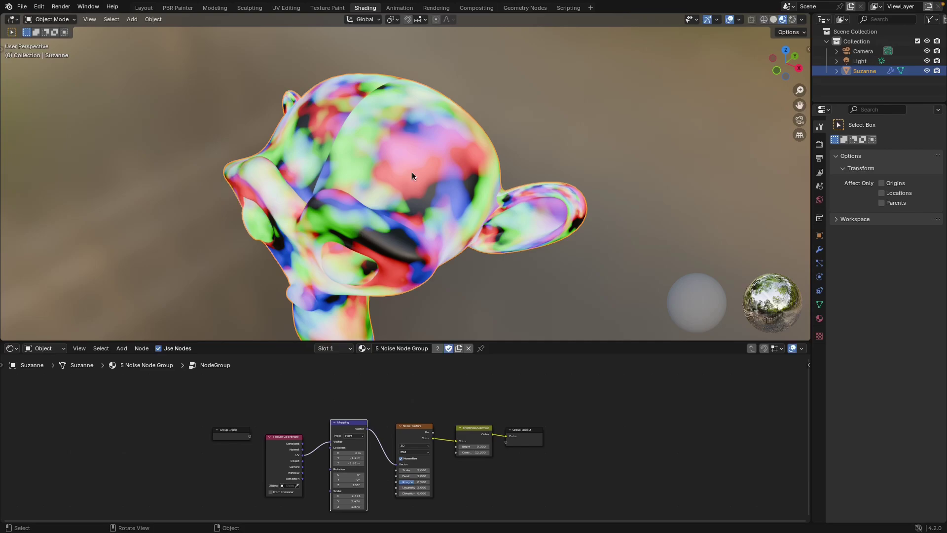
# - In the PBR Painter workspace, give Suzanne the 6 PBR Painter Grate material
pyautogui.click(179, 8)
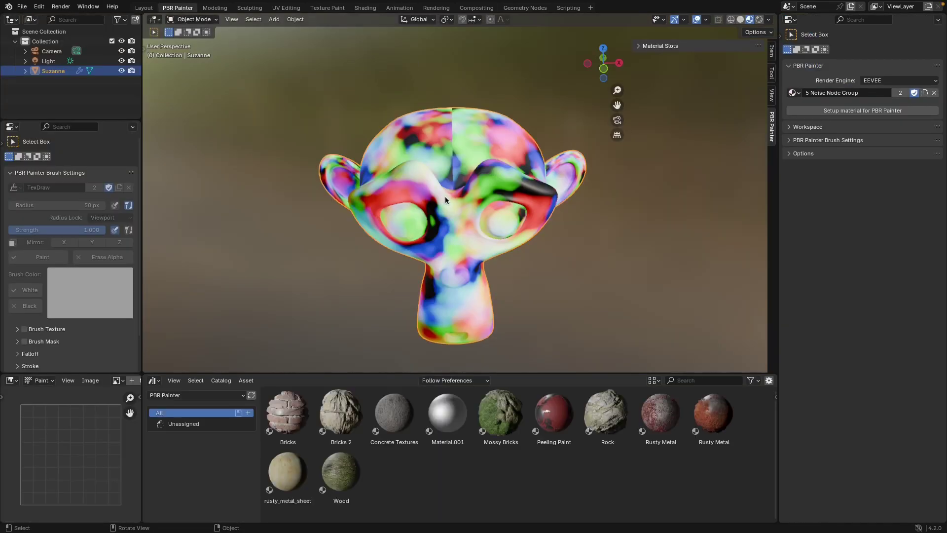
pyautogui.click(793, 93)
pyautogui.click(827, 154)
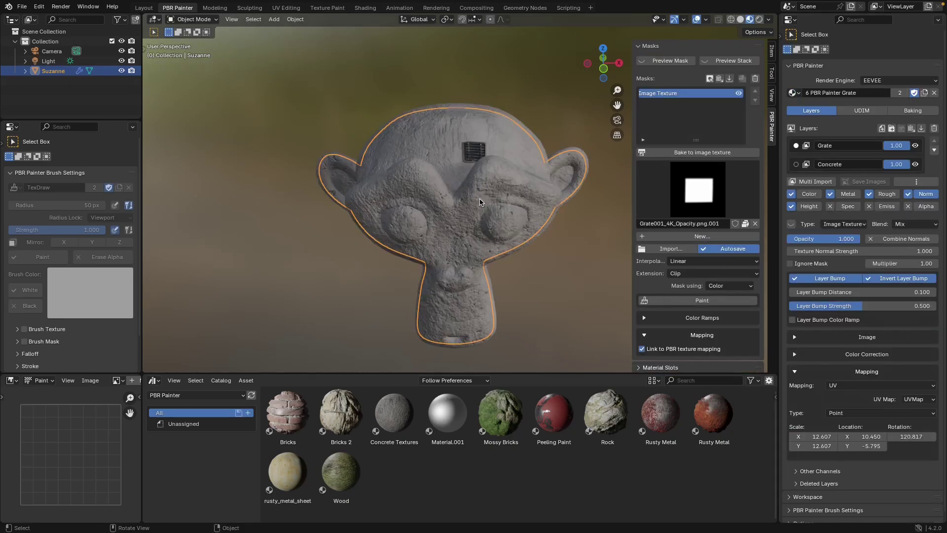
# - Reposition the grate decal on top of Suzanne's head
pyautogui.moveTo(552, 202); pyautogui.dragTo(497, 231, button='middle')
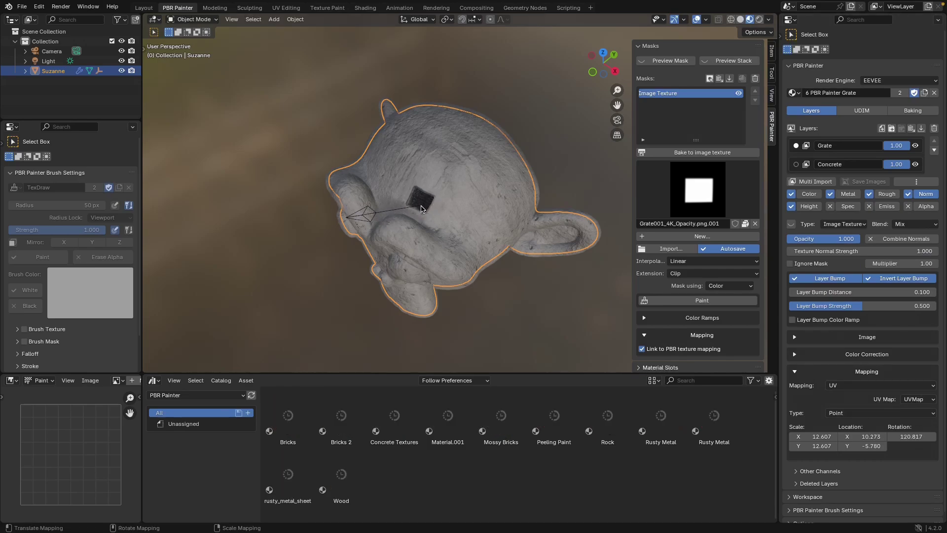
pyautogui.click(423, 206)
pyautogui.moveTo(523, 217); pyautogui.dragTo(436, 194, button='middle')
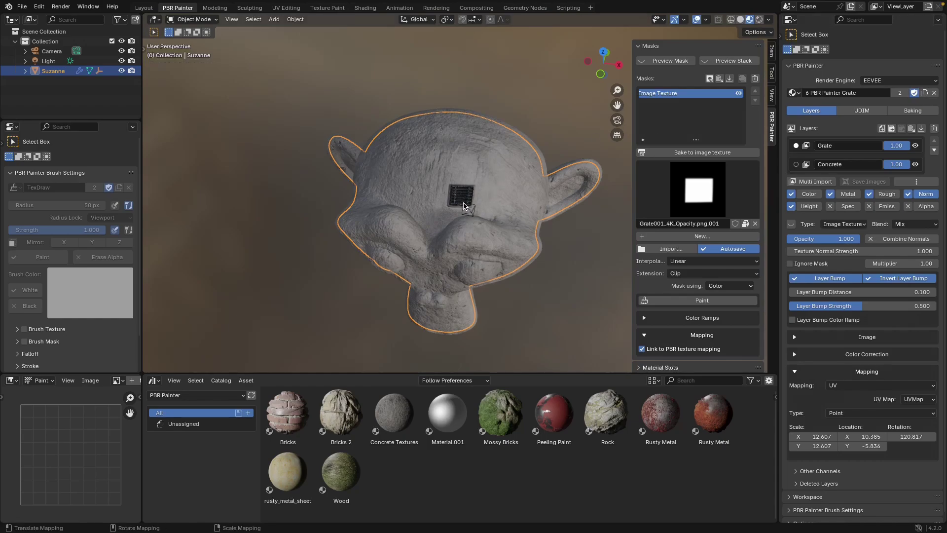
pyautogui.keyDown('alt'); pyautogui.keyDown('shift'); pyautogui.moveTo(465, 203); pyautogui.dragTo(490, 209); pyautogui.keyUp('shift'); pyautogui.keyUp('alt')
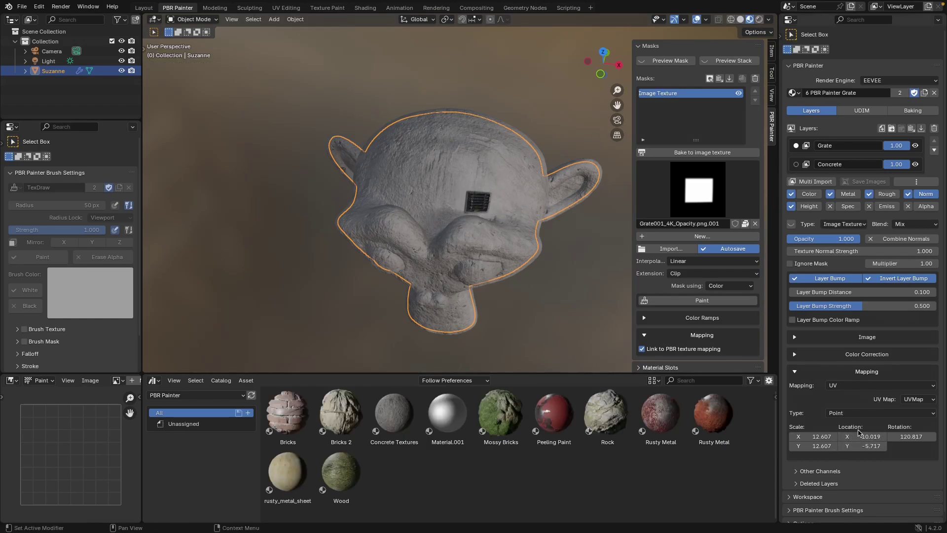
pyautogui.keyDown('alt'); pyautogui.keyDown('shift'); pyautogui.moveTo(486, 204); pyautogui.dragTo(484, 199); pyautogui.keyUp('shift'); pyautogui.keyUp('alt')
pyautogui.click(481, 198)
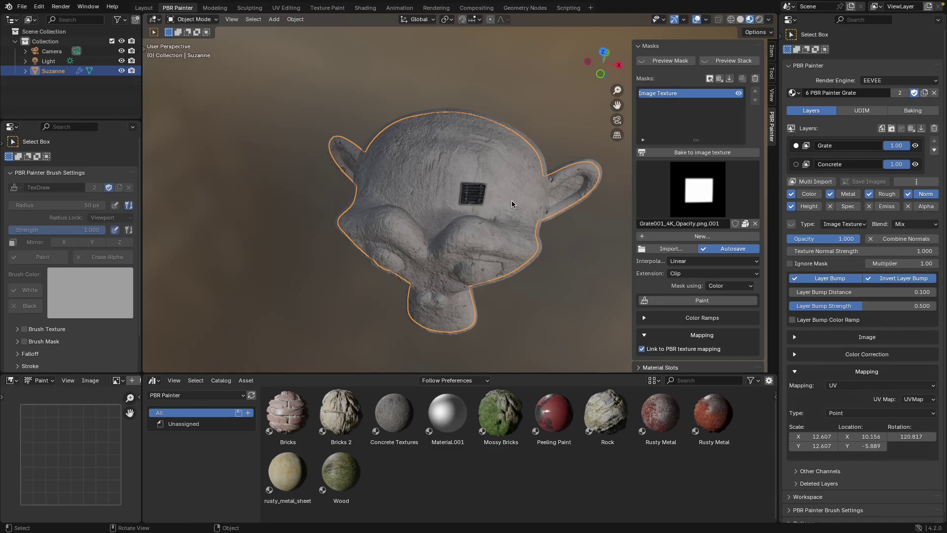
pyautogui.moveTo(520, 200); pyautogui.dragTo(501, 228, button='middle')
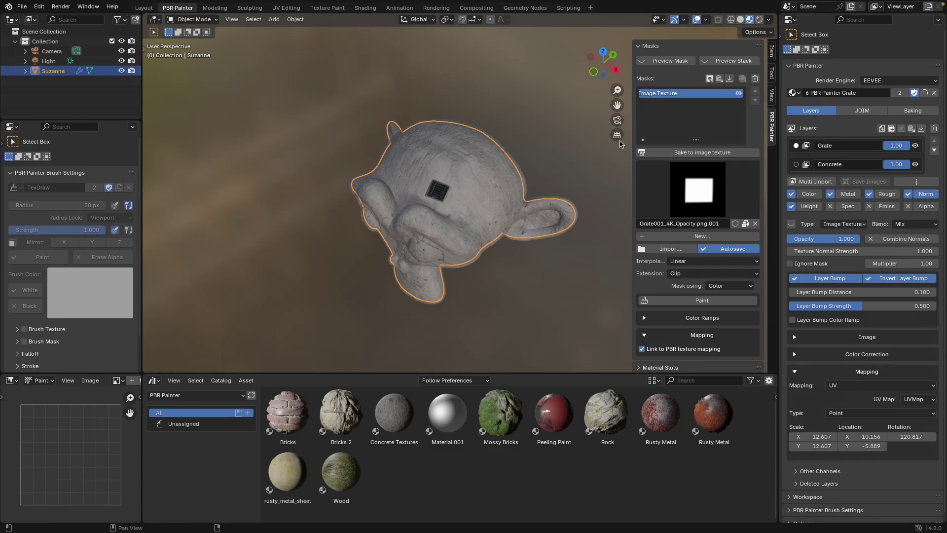
pyautogui.click(793, 93)
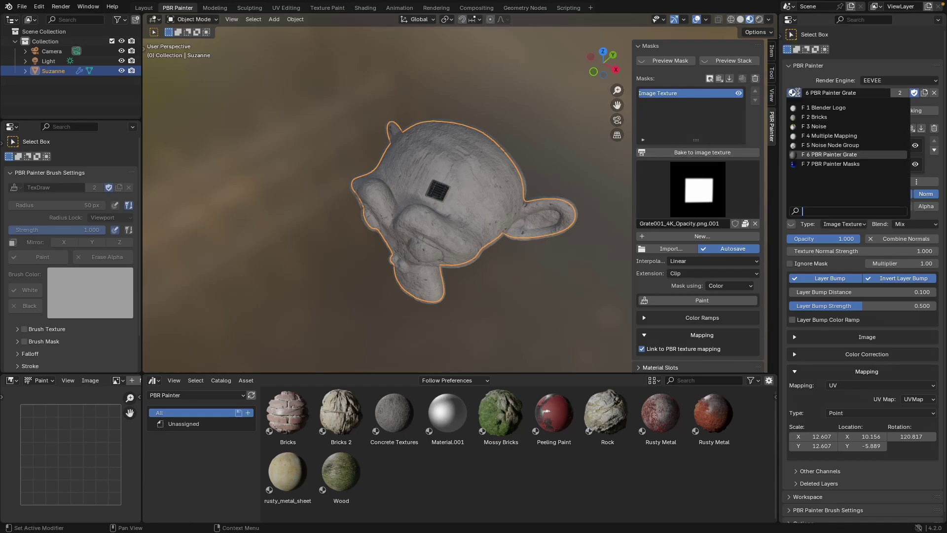
# - Give Suzanne the 7 PBR Painter Masks material and frame her from the front
pyautogui.click(829, 164)
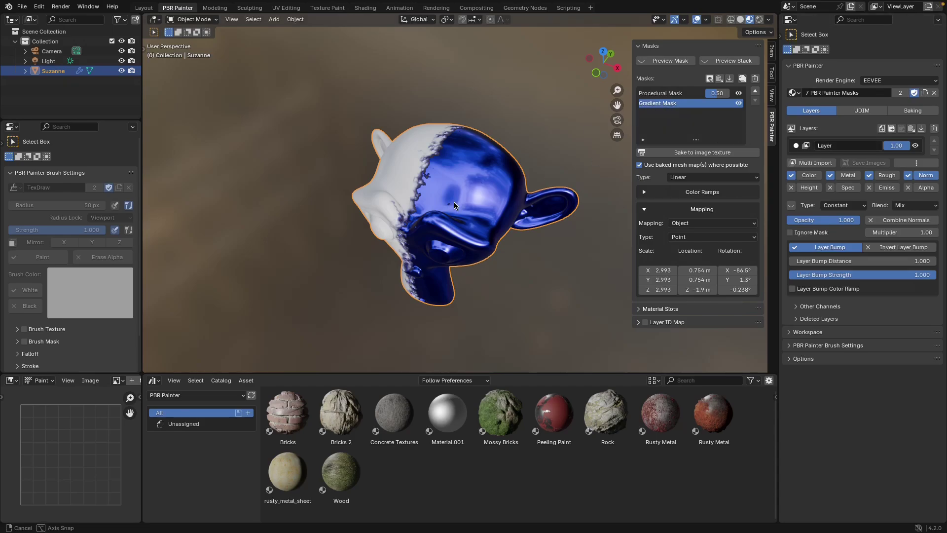
pyautogui.moveTo(457, 205); pyautogui.dragTo(472, 194, button='middle')
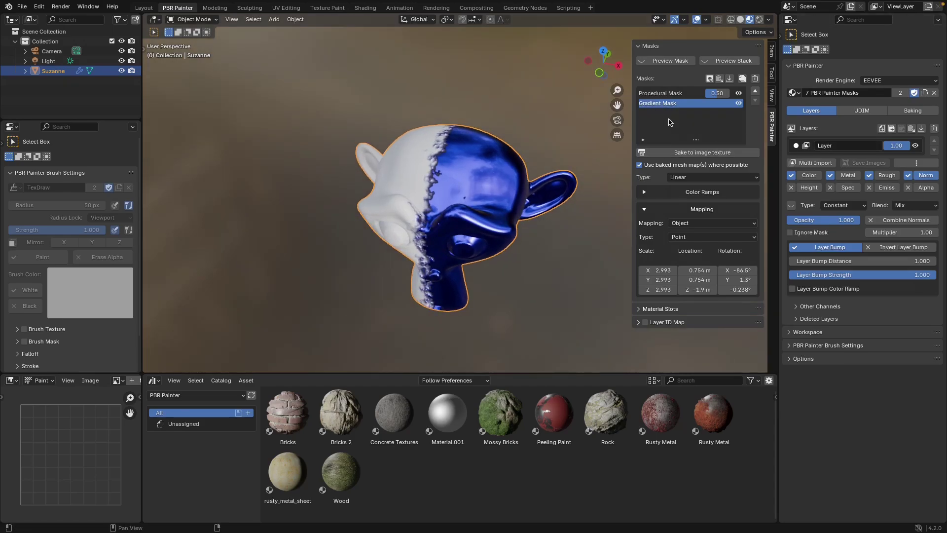
pyautogui.moveTo(474, 217); pyautogui.dragTo(491, 213, button='middle')
pyautogui.scroll(1, 491, 213)
# - Slide, shrink and rotate the gradient mask to a vertical boundary, then preview it
pyautogui.moveTo(478, 156)
pyautogui.keyDown('ctrl'); pyautogui.keyDown('alt'); pyautogui.keyDown('shift'); pyautogui.mouseDown()
pyautogui.moveTo(457, 169)
pyautogui.moveTo(466, 169)
pyautogui.mouseUp(); pyautogui.keyUp('shift'); pyautogui.keyUp('alt'); pyautogui.keyUp('ctrl')
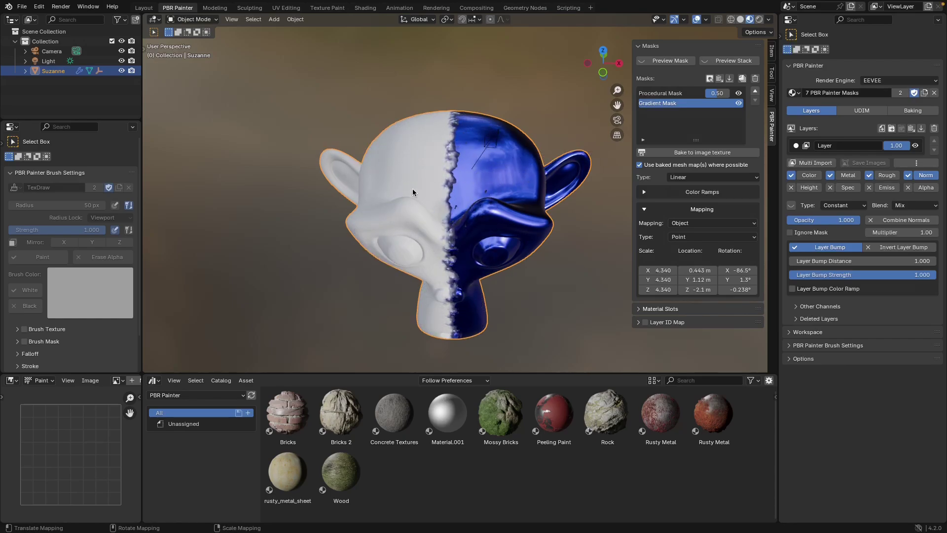
pyautogui.moveTo(476, 196); pyautogui.dragTo(451, 200, button='right')
pyautogui.moveTo(452, 200); pyautogui.dragTo(434, 218, button='middle')
pyautogui.press('Escape')
pyautogui.click(685, 62)
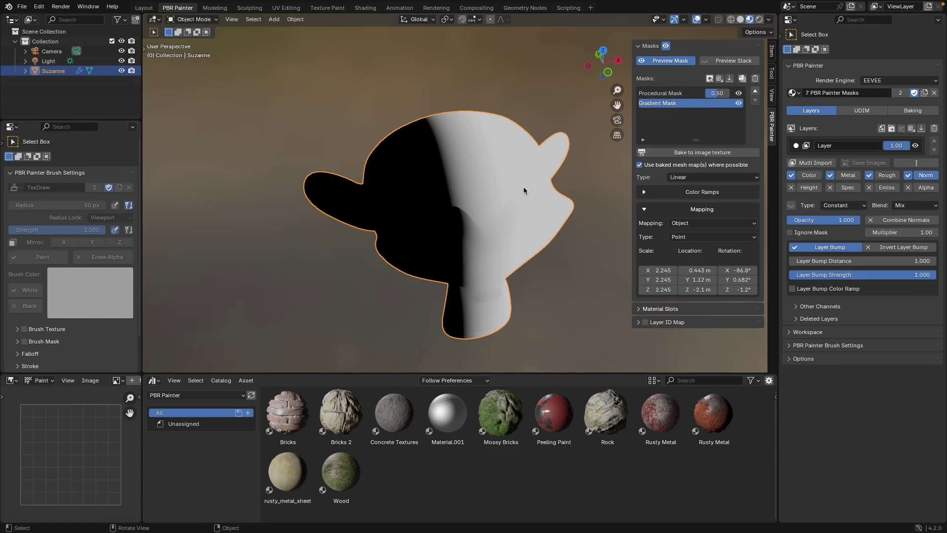
# - Nudge the gradient mask, then rotate, move and rescale the Procedural Mask to 1.690
pyautogui.moveTo(524, 191); pyautogui.dragTo(482, 191, button='middle')
pyautogui.keyDown('alt'); pyautogui.keyDown('shift'); pyautogui.moveTo(476, 190); pyautogui.dragTo(480, 169); pyautogui.keyUp('shift'); pyautogui.keyUp('alt')
pyautogui.click(660, 93)
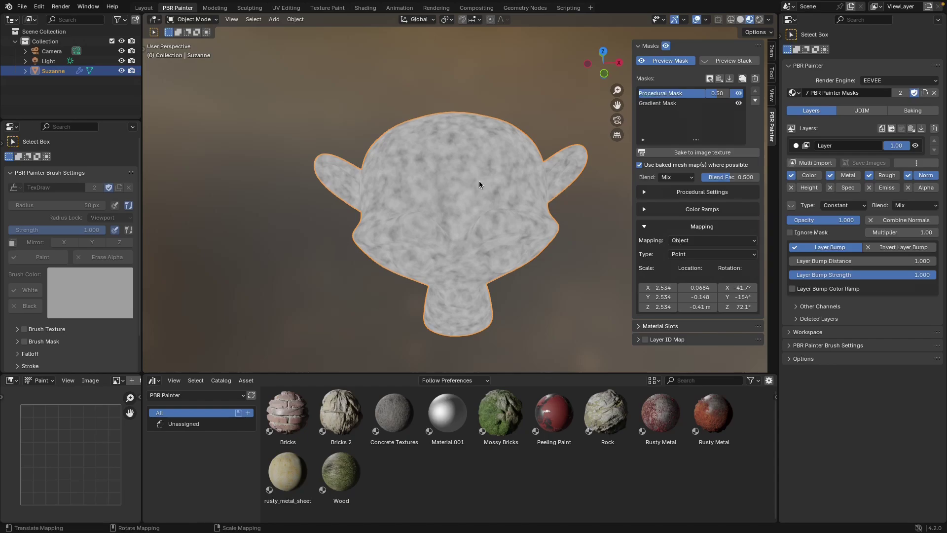
pyautogui.moveTo(481, 183); pyautogui.dragTo(444, 179, button='middle')
pyautogui.moveTo(461, 135); pyautogui.dragTo(471, 171)
pyautogui.moveTo(472, 171); pyautogui.dragTo(493, 186, button='right')
# - Turn off the mask preview and begin adding a new mask, listing mask types
pyautogui.click(680, 64)
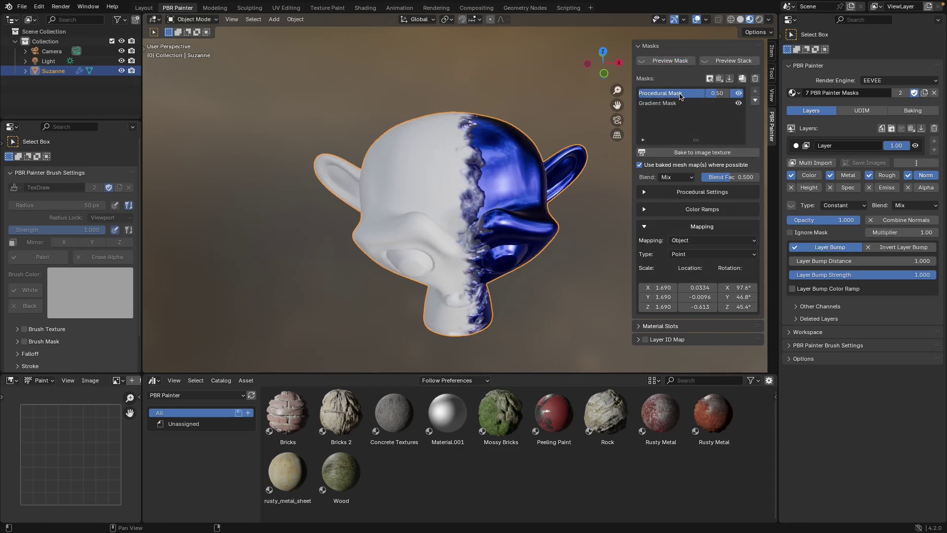
pyautogui.click(711, 79)
pyautogui.click(672, 85)
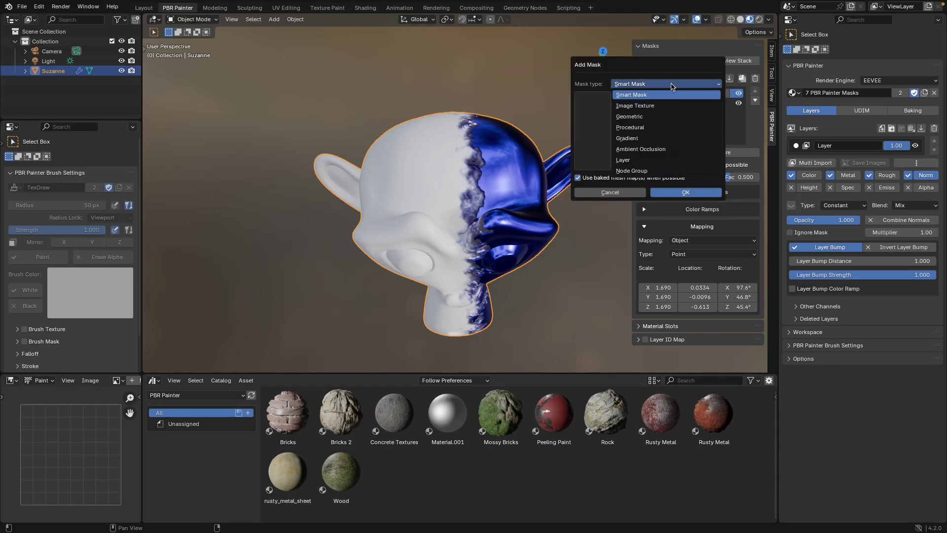
# - Add a Rust (AO) smart mask
pyautogui.click(632, 95)
pyautogui.click(648, 131)
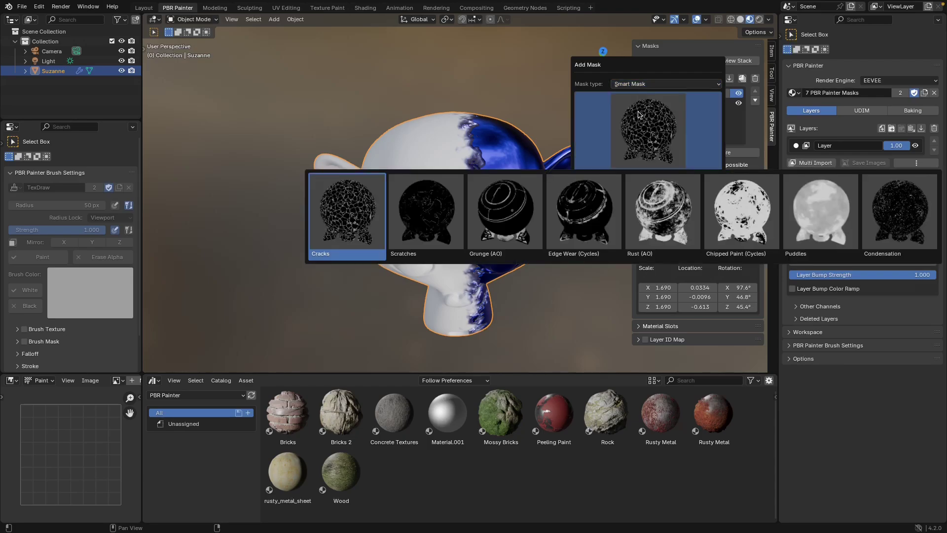
pyautogui.click(640, 215)
pyautogui.click(686, 193)
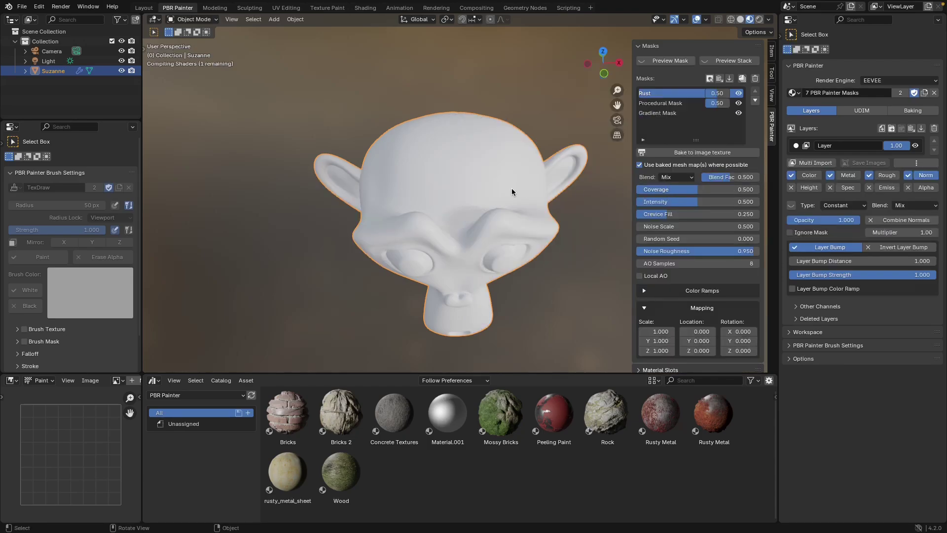
# - Preview the rust mask and slide, rotate and enlarge it over Suzanne
pyautogui.click(667, 60)
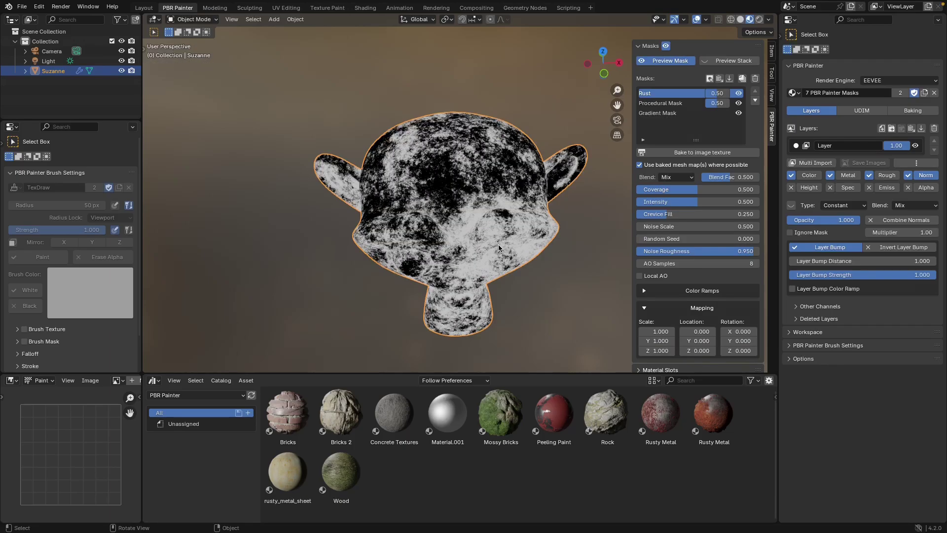
pyautogui.keyDown('ctrl'); pyautogui.keyDown('alt'); pyautogui.keyDown('shift'); pyautogui.moveTo(501, 248); pyautogui.dragTo(503, 226); pyautogui.keyUp('shift'); pyautogui.keyUp('alt'); pyautogui.keyUp('ctrl')
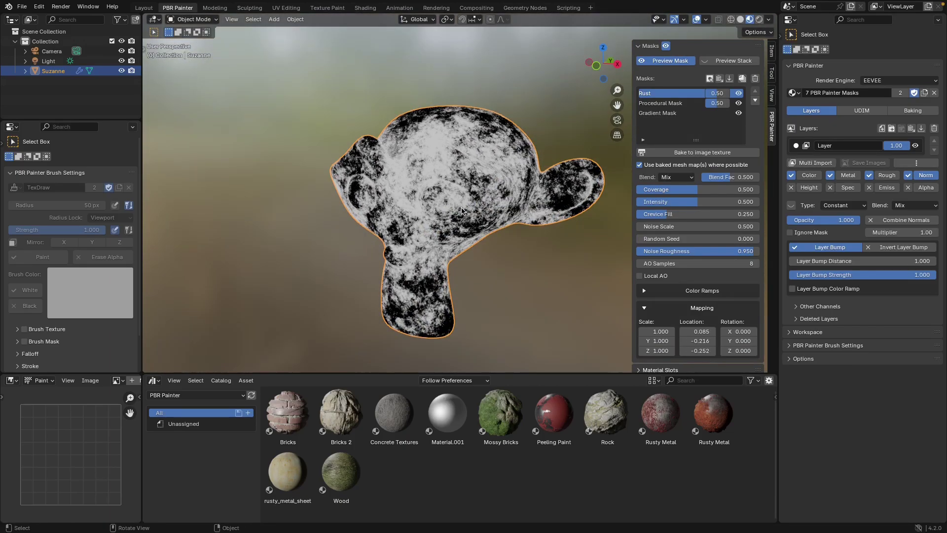
pyautogui.keyDown('ctrl'); pyautogui.keyDown('alt'); pyautogui.keyDown('shift'); pyautogui.moveTo(474, 207); pyautogui.dragTo(465, 256, button='middle'); pyautogui.keyUp('shift'); pyautogui.keyUp('alt'); pyautogui.keyUp('ctrl')
pyautogui.keyDown('ctrl'); pyautogui.keyDown('alt'); pyautogui.keyDown('shift'); pyautogui.moveTo(465, 256); pyautogui.dragTo(463, 232, button='right'); pyautogui.keyUp('shift'); pyautogui.keyUp('alt'); pyautogui.keyUp('ctrl')
pyautogui.moveTo(453, 195); pyautogui.dragTo(473, 215, button='middle')
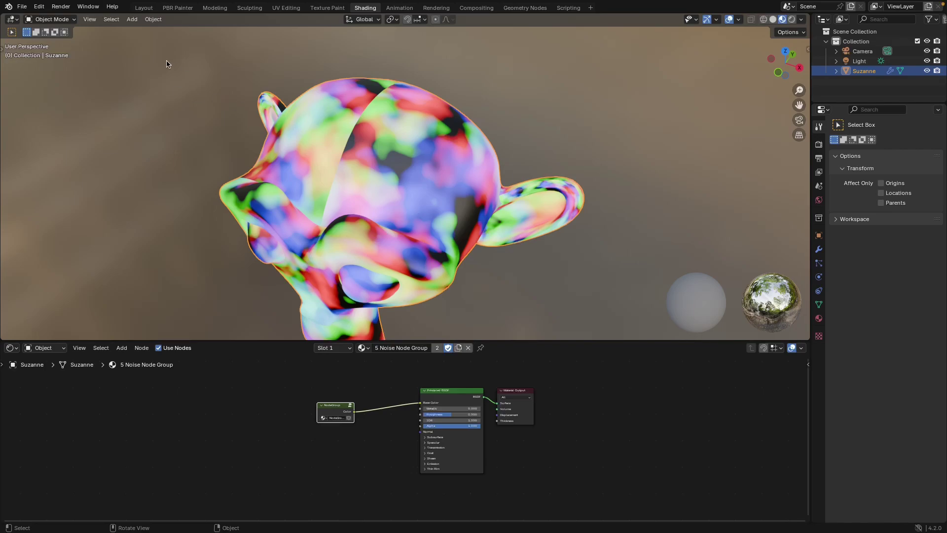
# - Set the GizMap add-on's gizmo type to Axes and test it by sliding Suzanne's texture
pyautogui.click(39, 7)
pyautogui.click(71, 139)
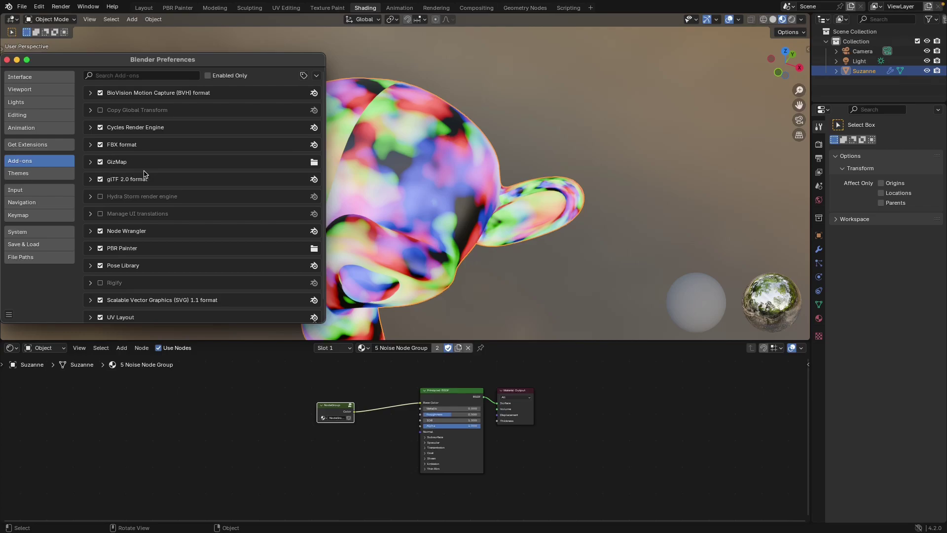
pyautogui.click(95, 165)
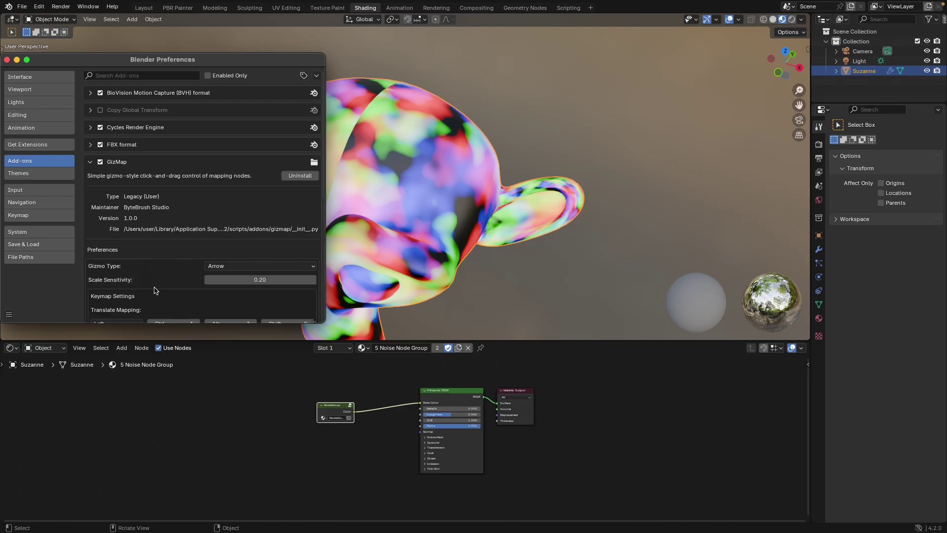
pyautogui.scroll(-2, 173, 279)
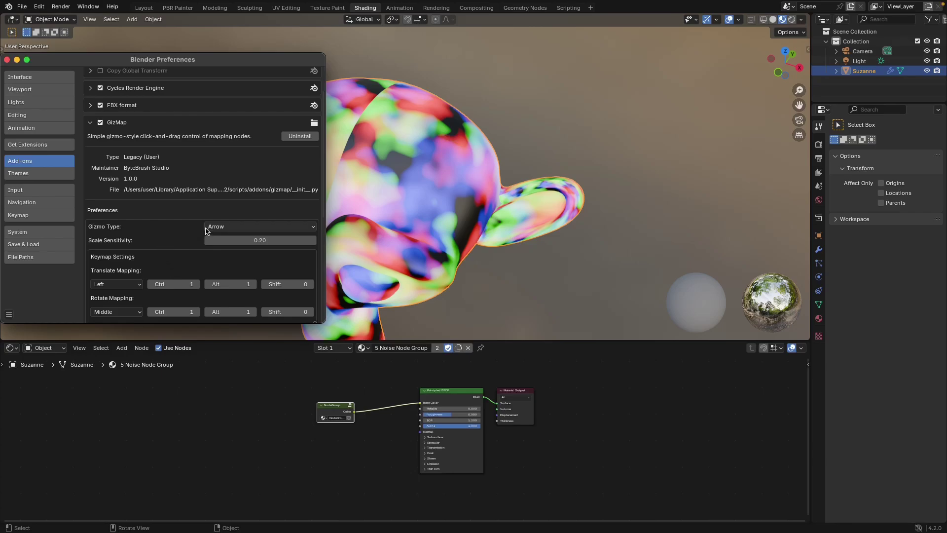
pyautogui.click(224, 228)
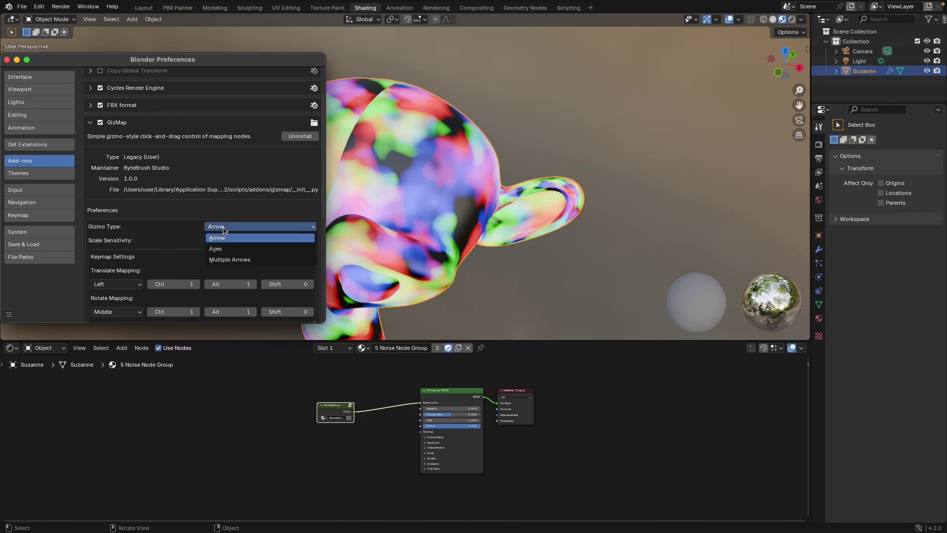
pyautogui.click(222, 236)
pyautogui.click(219, 228)
pyautogui.click(217, 249)
pyautogui.click(417, 206)
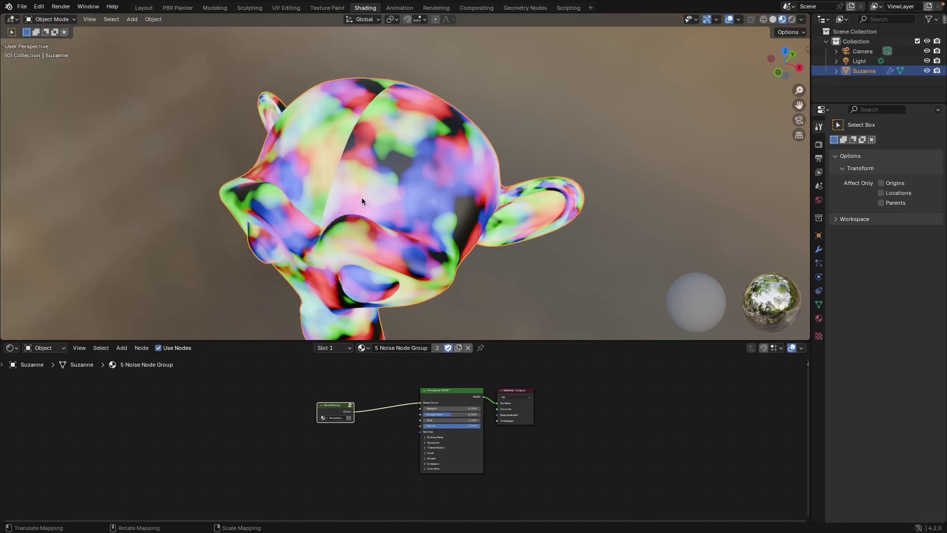
pyautogui.moveTo(436, 148)
pyautogui.mouseDown()
pyautogui.moveTo(469, 171)
pyautogui.moveTo(423, 161)
pyautogui.mouseUp()
# - Review GizMap's settings, including 0.20 sensitivity, then close the Preferences window
pyautogui.click(39, 6)
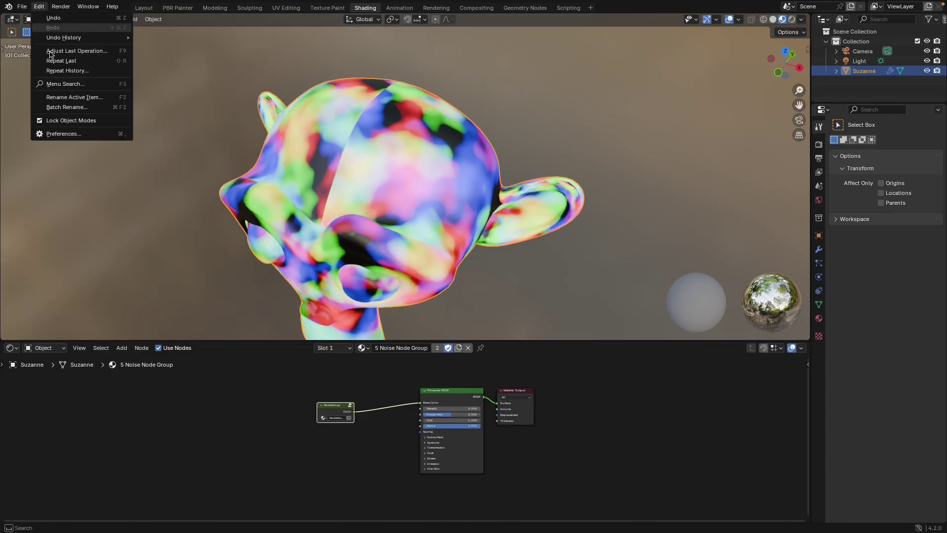
pyautogui.click(72, 133)
pyautogui.scroll(-1, 191, 252)
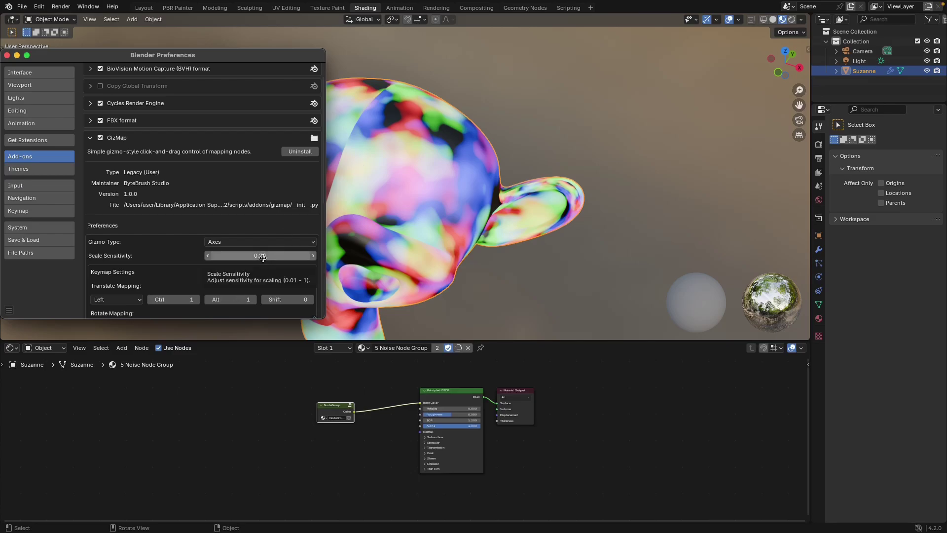
pyautogui.scroll(-3, 180, 256)
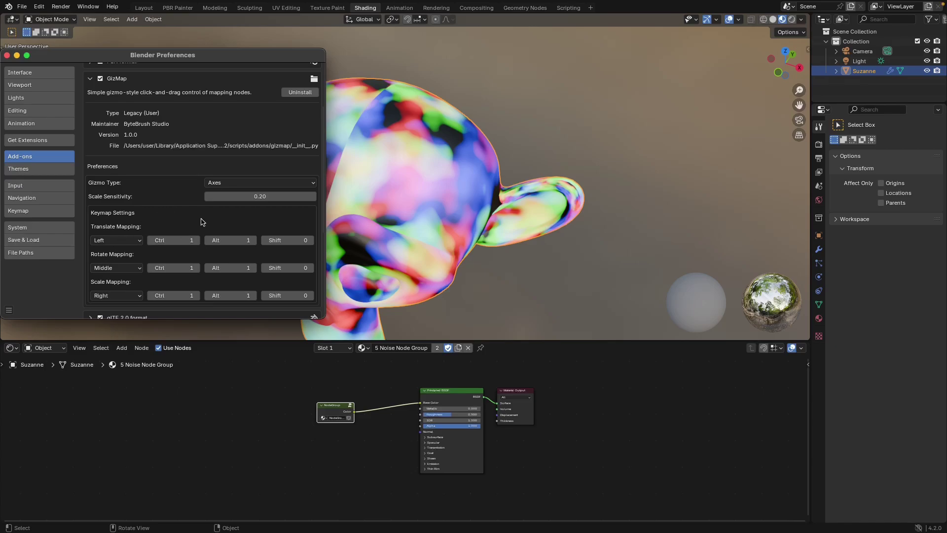
pyautogui.click(6, 56)
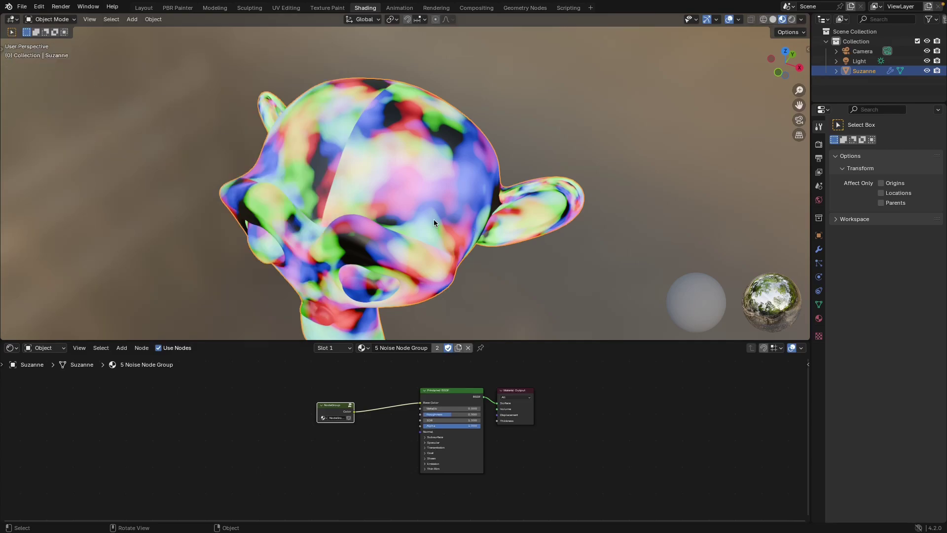